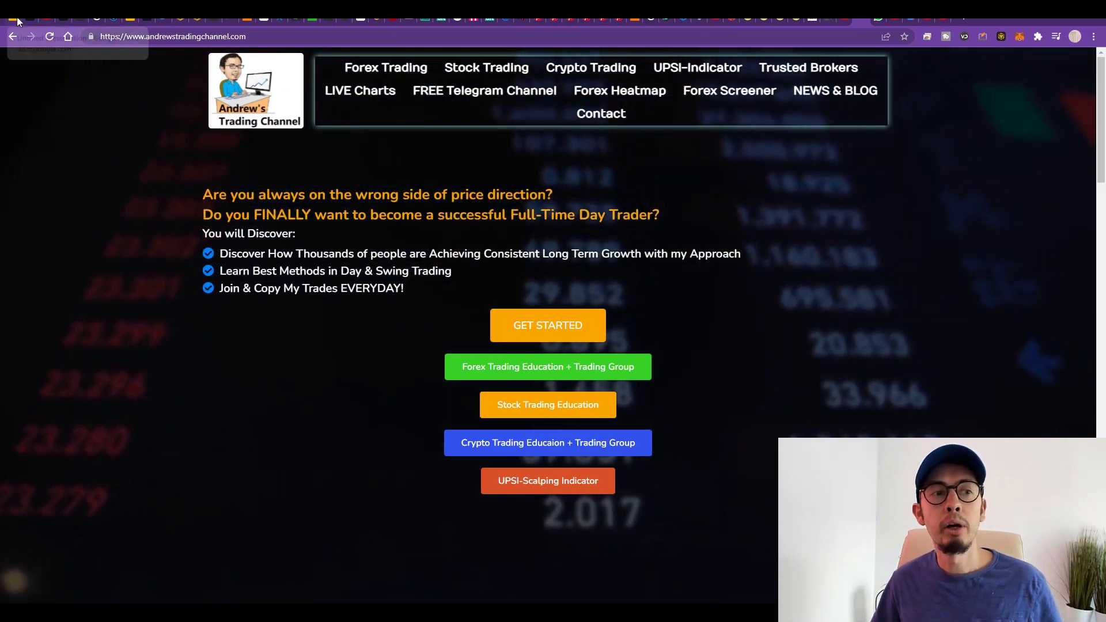
Step: Switch to the VWAP presentation in Google Slides and highlight "true average price" in the definition on the second slide
click(12, 18)
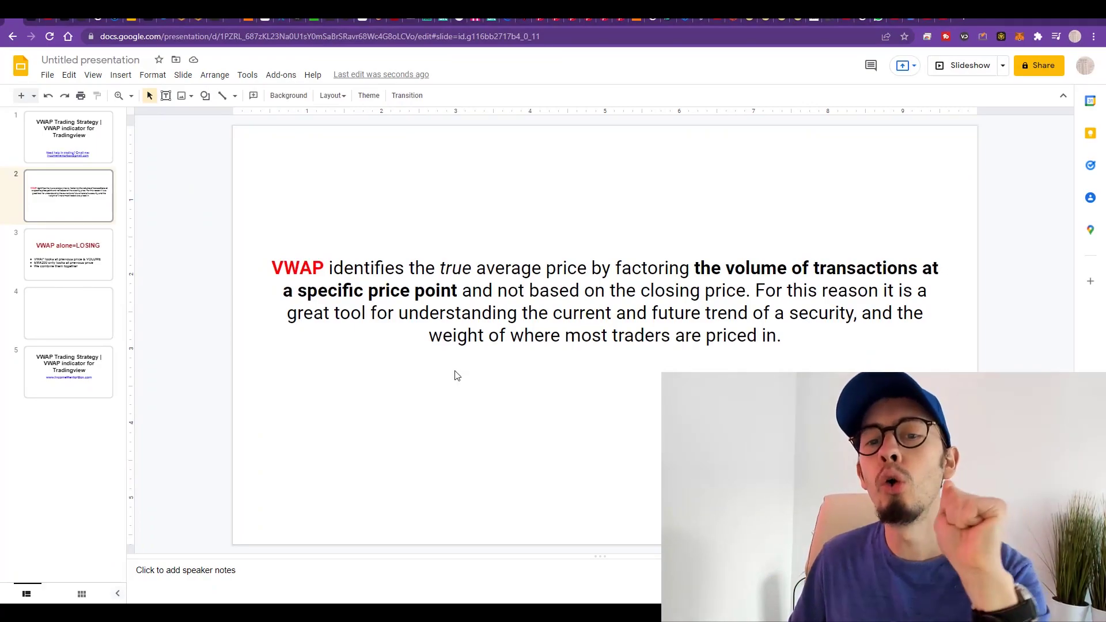
drag(439, 270, 550, 269)
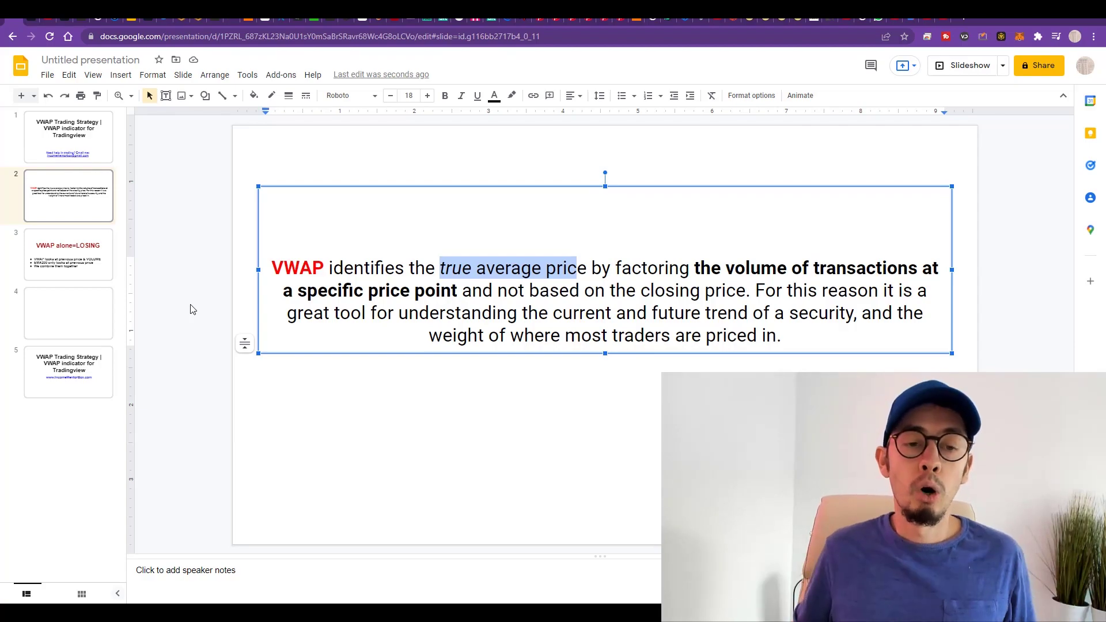
click(192, 310)
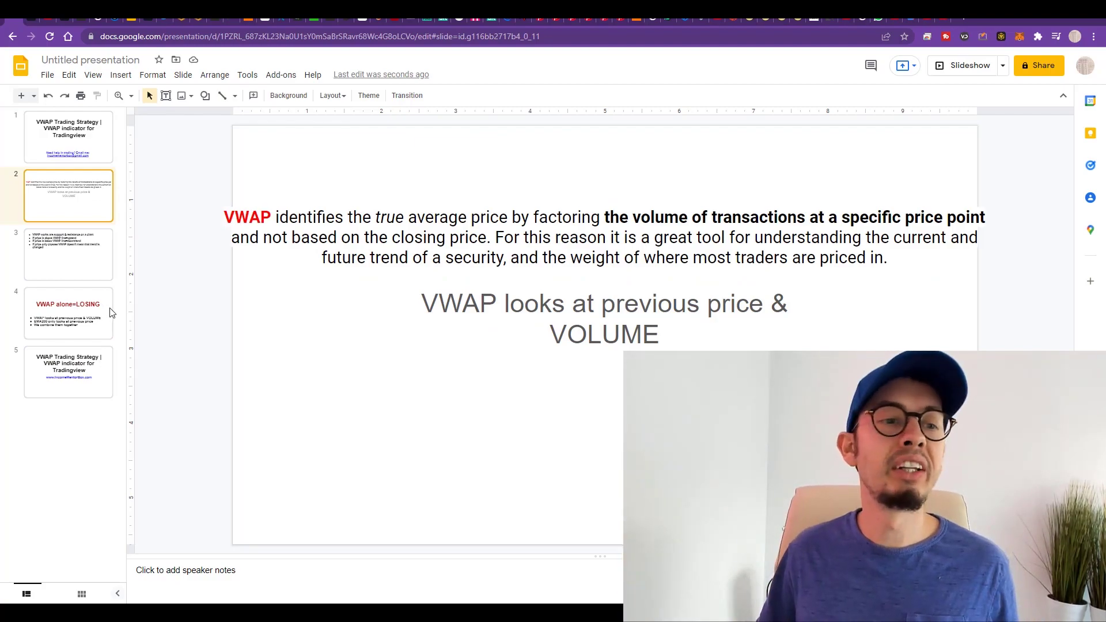
Step: Show the slide on VWAP as support and resistance and view the XAUUSD 30-minute chart in TradingView
click(60, 251)
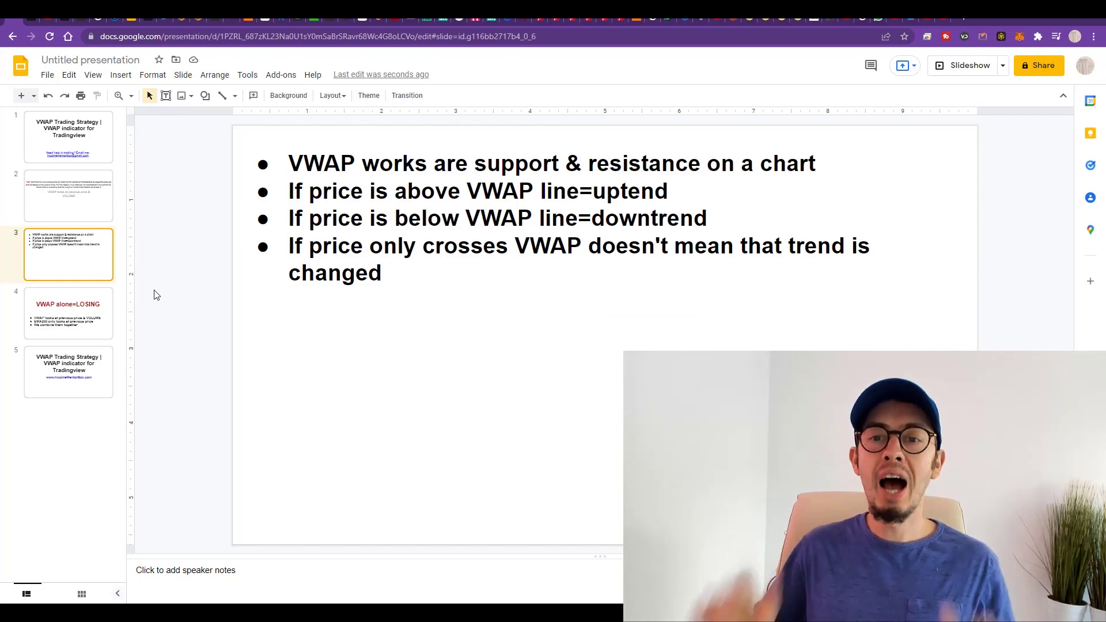
click(32, 21)
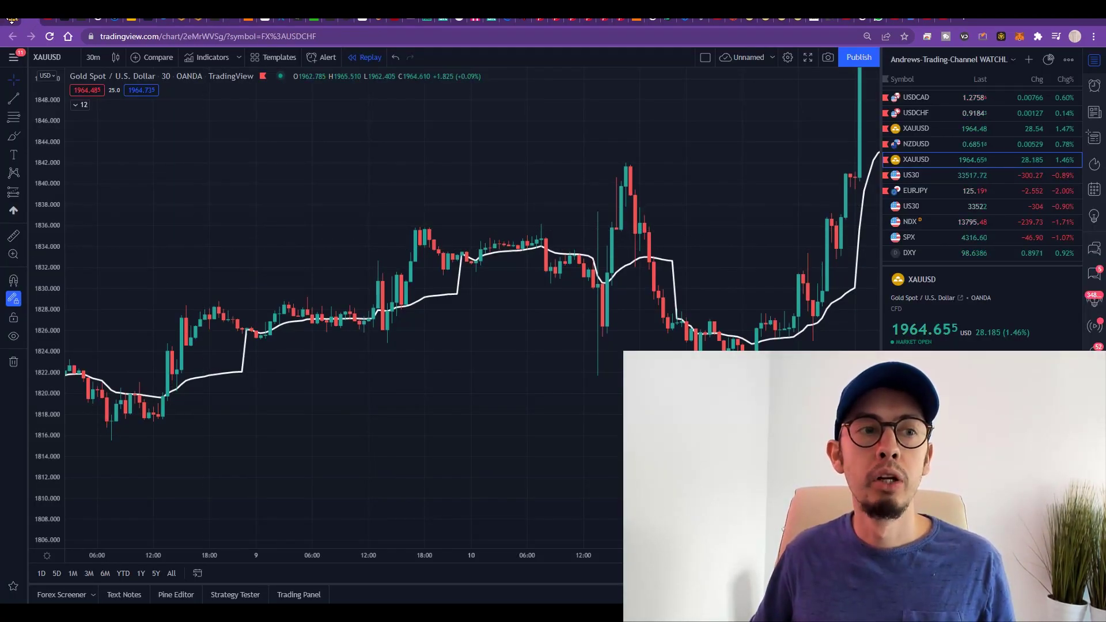
Step: Highlight the slide rule "If price is above VWAP line=uptend" and compare it with price on the XAUUSD chart
click(15, 21)
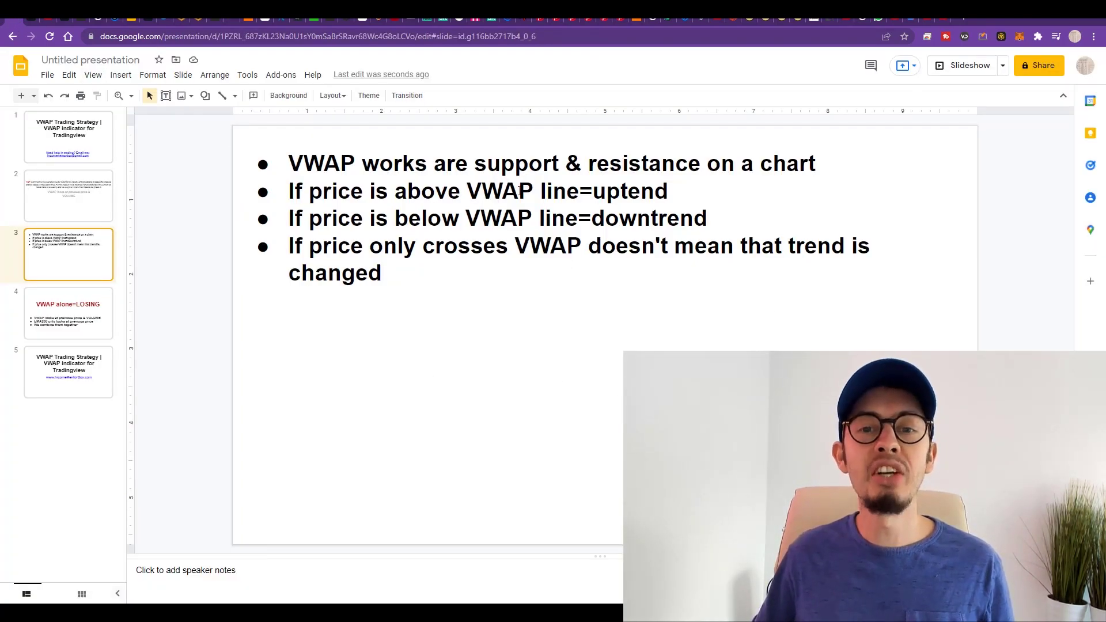
drag(666, 192, 294, 193)
click(32, 21)
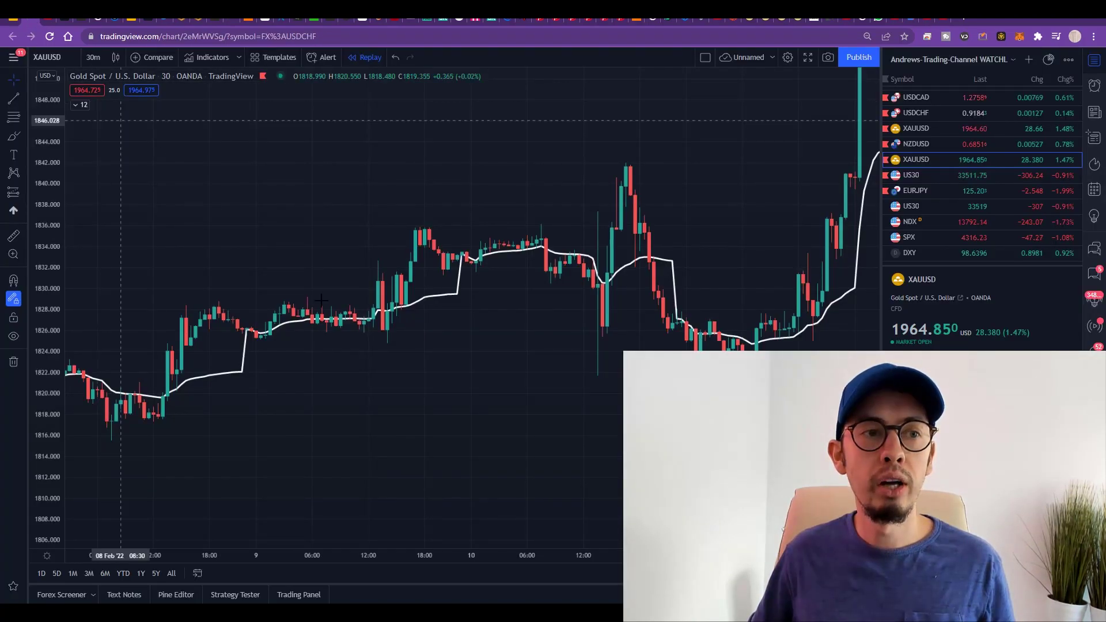
scroll(429, 261, up, 3)
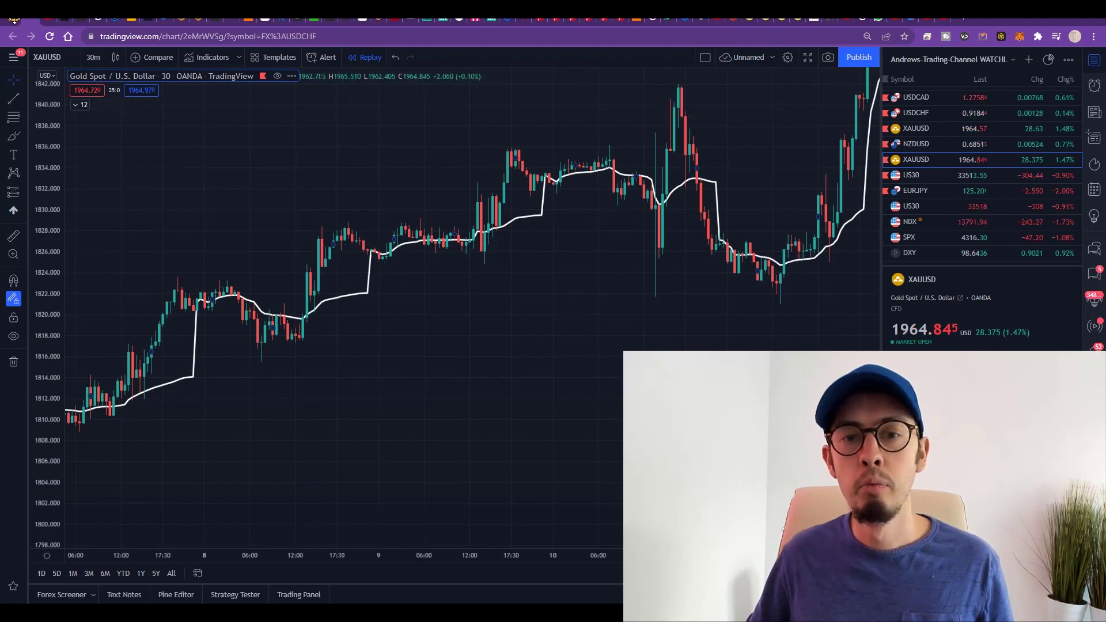
Step: Return to the slide in Google Slides and highlight the rule "If price is below VWAP line=downtrend"
key(ctrl+Tab)
click(533, 218)
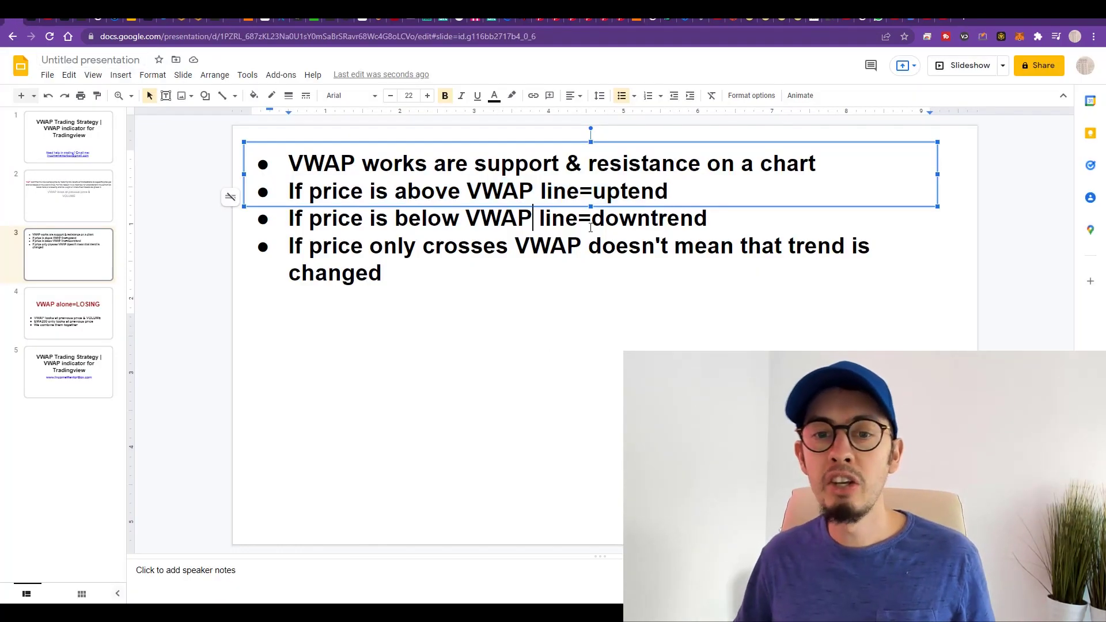
drag(707, 218, 289, 210)
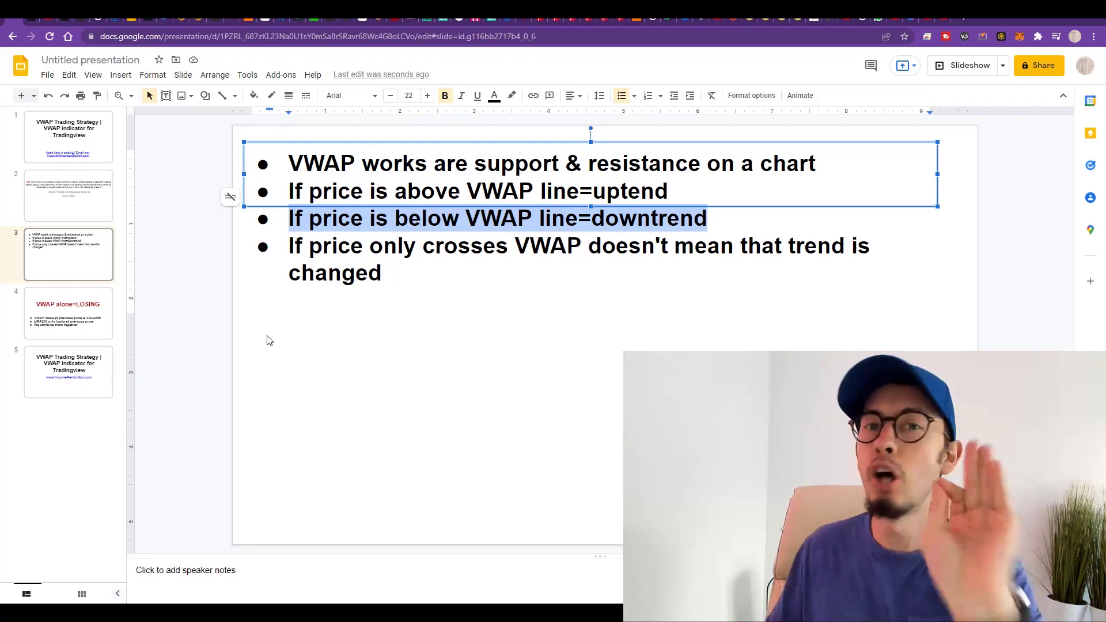
click(205, 321)
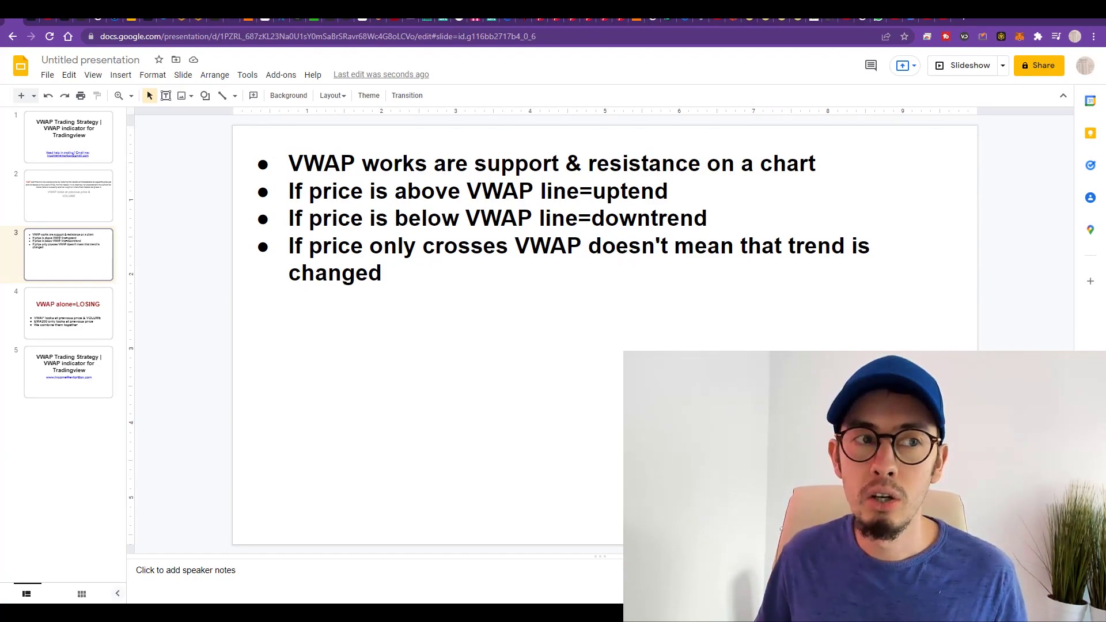
Step: On the XAUUSD chart in TradingView, brush a circle and up arrow at the 7 Feb VWAP crossing, plus a dollar sign above
click(23, 18)
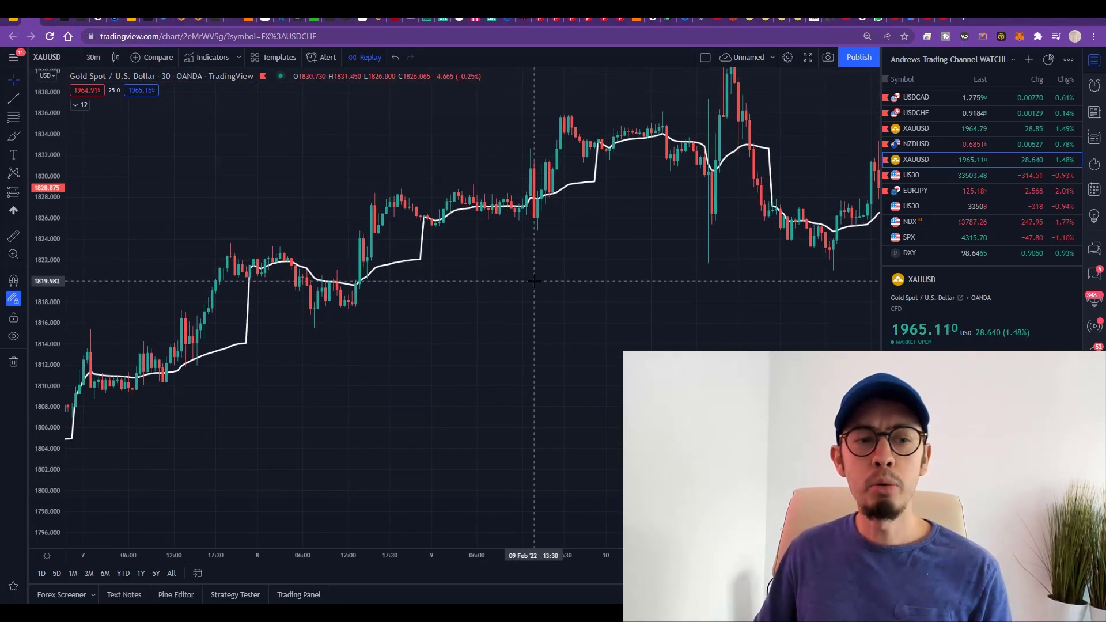
click(14, 136)
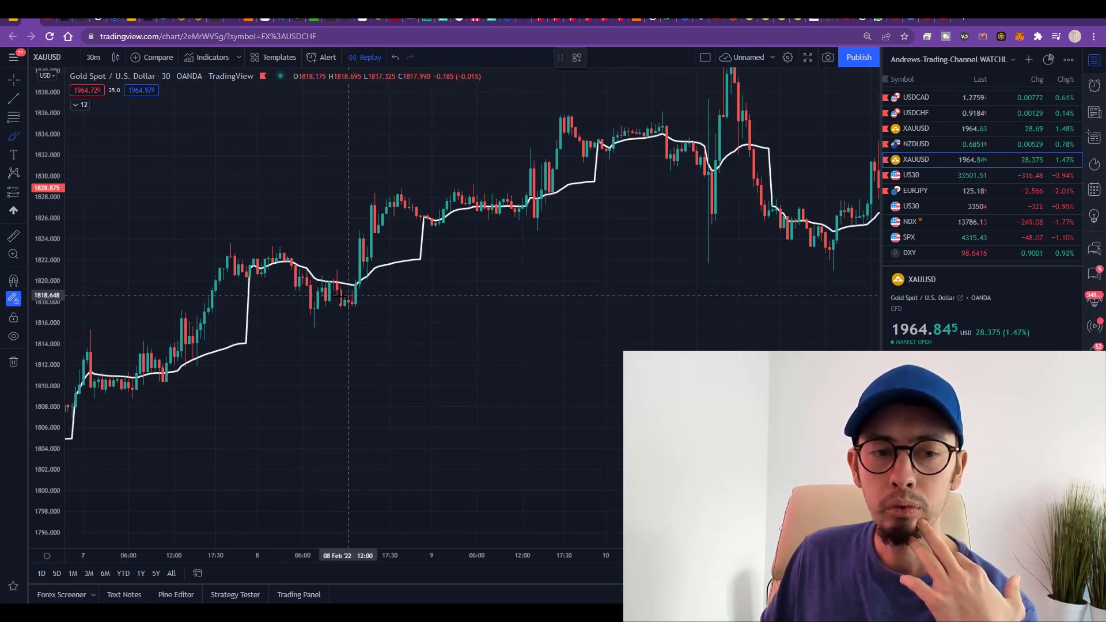
mouse_move(172, 361)
mouse_down()
mouse_move(154, 380)
mouse_move(190, 275)
mouse_move(201, 290)
mouse_up()
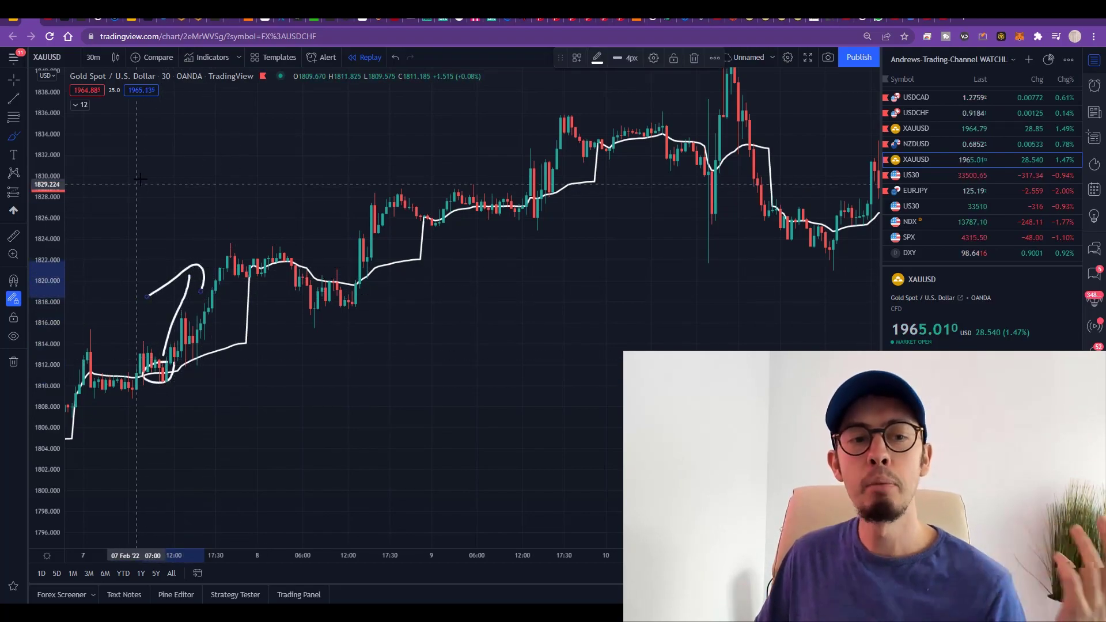
mouse_move(140, 179)
mouse_down()
mouse_move(106, 215)
mouse_move(147, 218)
mouse_up()
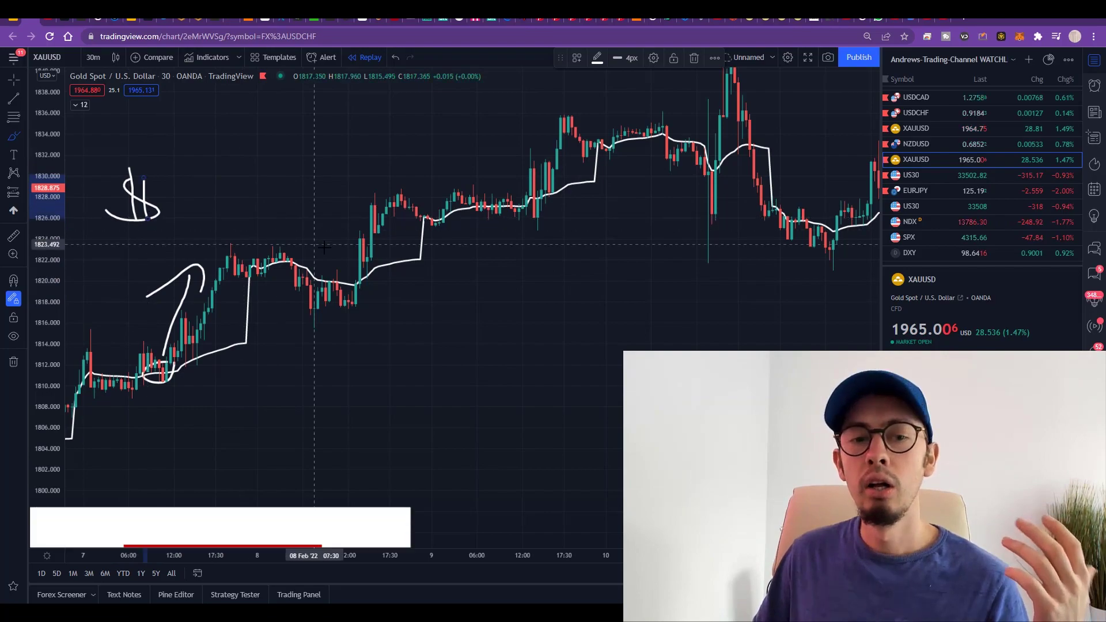
Step: Brush a down arrow at the 8 Feb drop below the VWAP line and cross it out with a large X
mouse_move(291, 258)
mouse_down()
mouse_move(280, 268)
mouse_move(325, 334)
mouse_move(338, 318)
mouse_up()
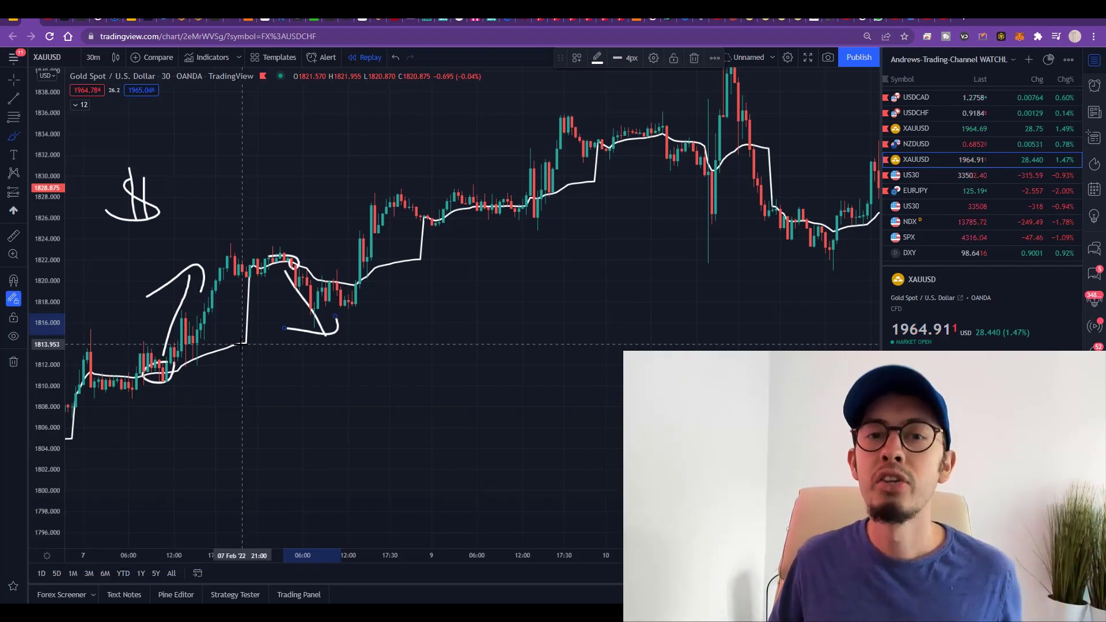
drag(260, 140, 455, 525)
drag(178, 512, 379, 108)
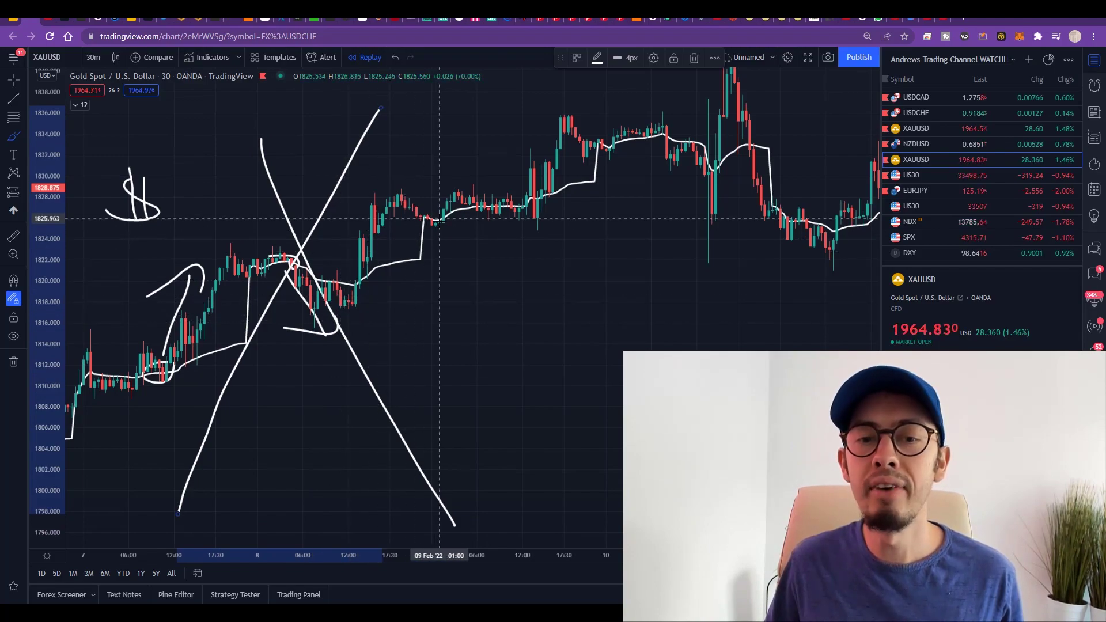
Step: Undo all the brush drawings on the XAUUSD chart
key(ctrl+z)
key(ctrl+z)
key(ctrl+z)
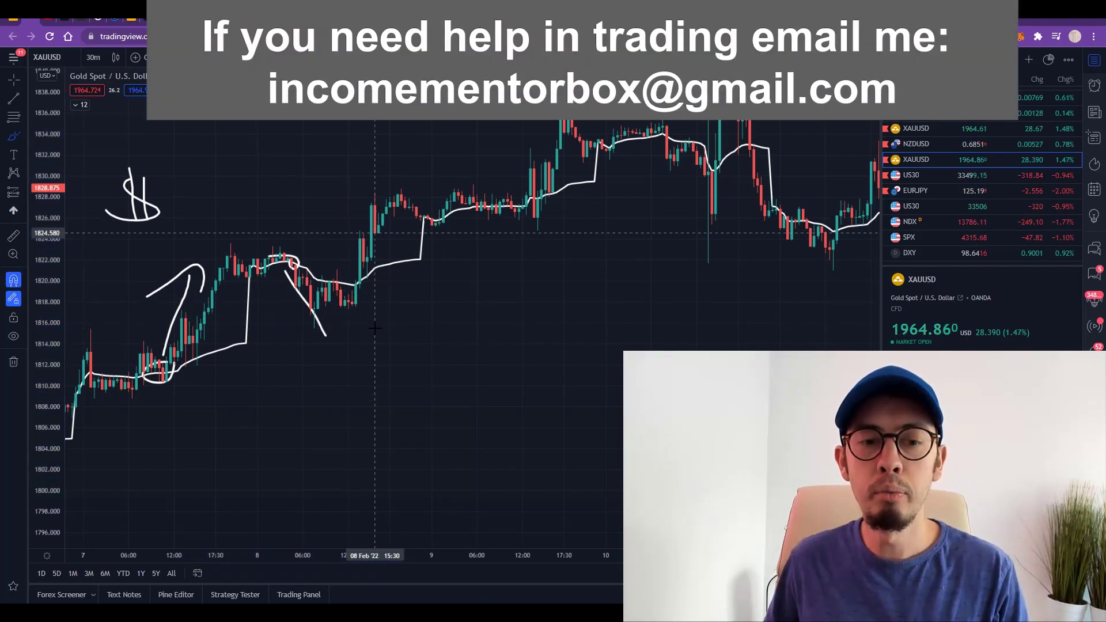
key(ctrl+z)
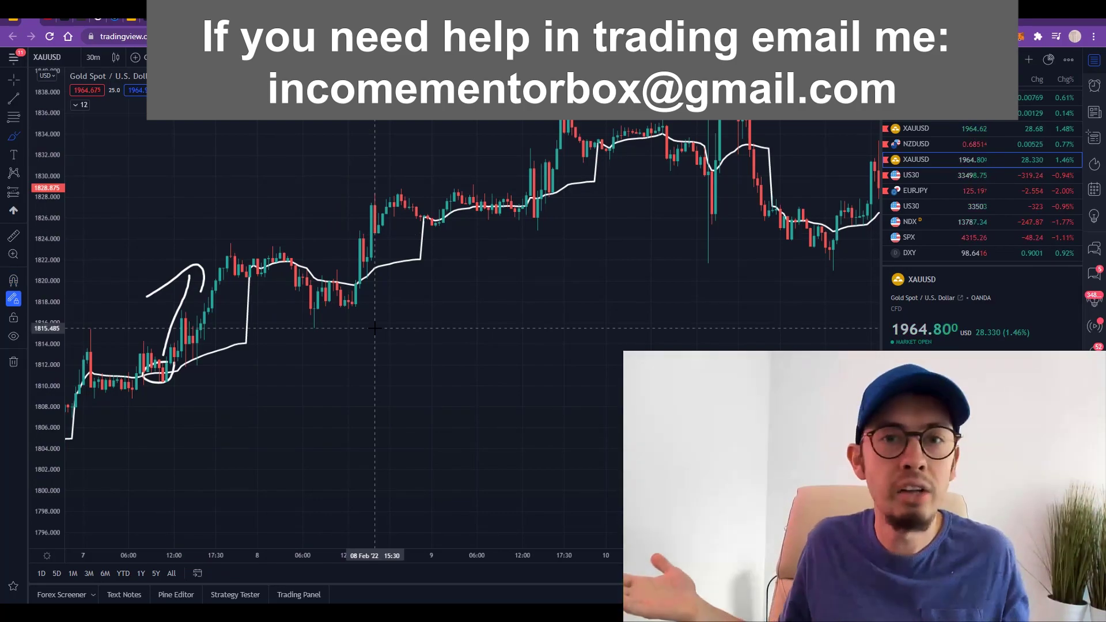
key(ctrl+z)
key(ctrl+z)
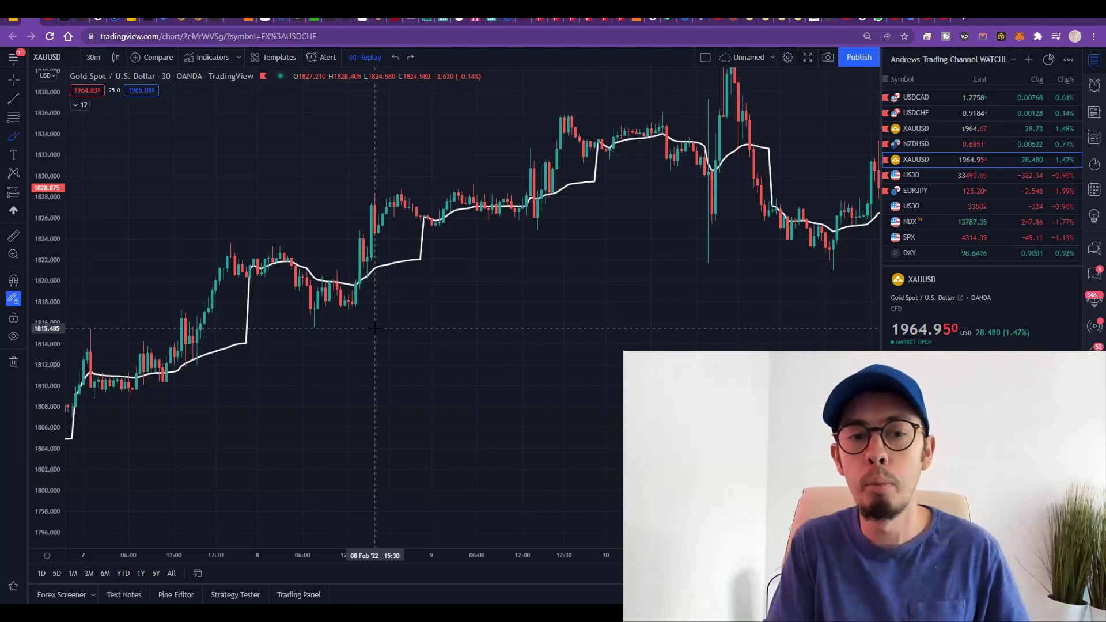
Step: Trace the 7 Feb price swings above and below the VWAP line with brush strokes
scroll(300, 387, down, 1)
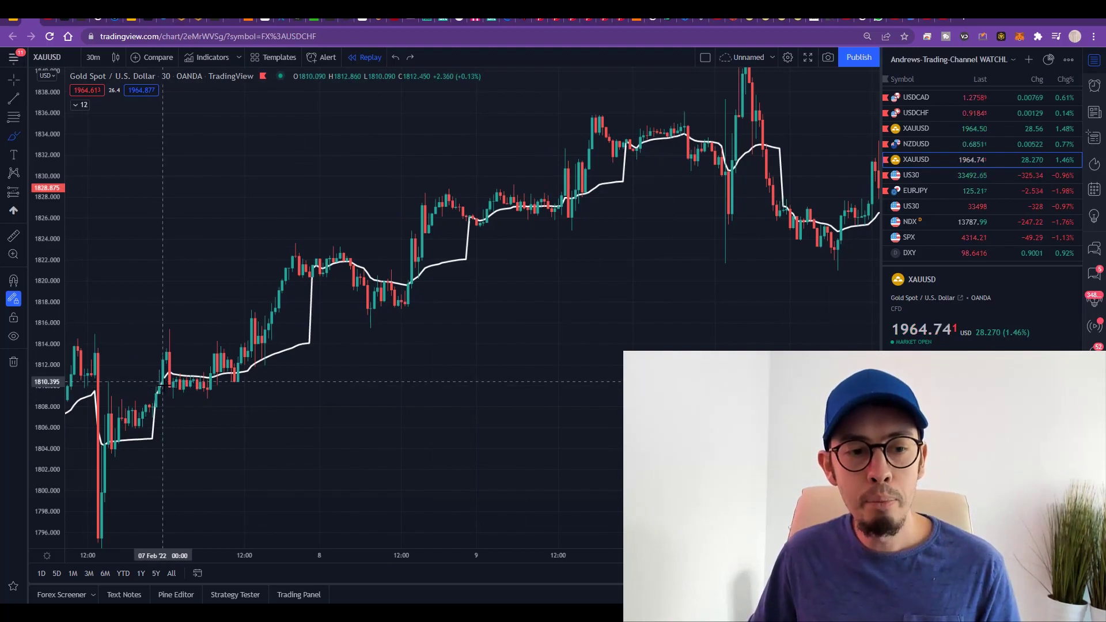
mouse_move(164, 381)
mouse_down()
mouse_move(153, 384)
mouse_move(161, 388)
mouse_move(166, 341)
mouse_move(173, 381)
mouse_up()
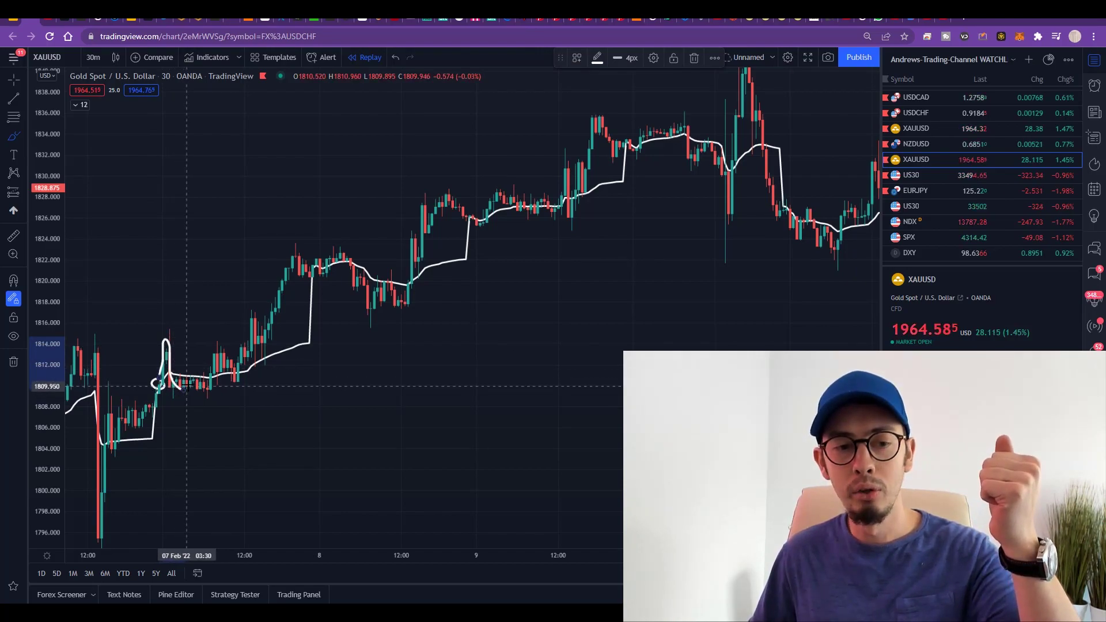
key(ctrl+z)
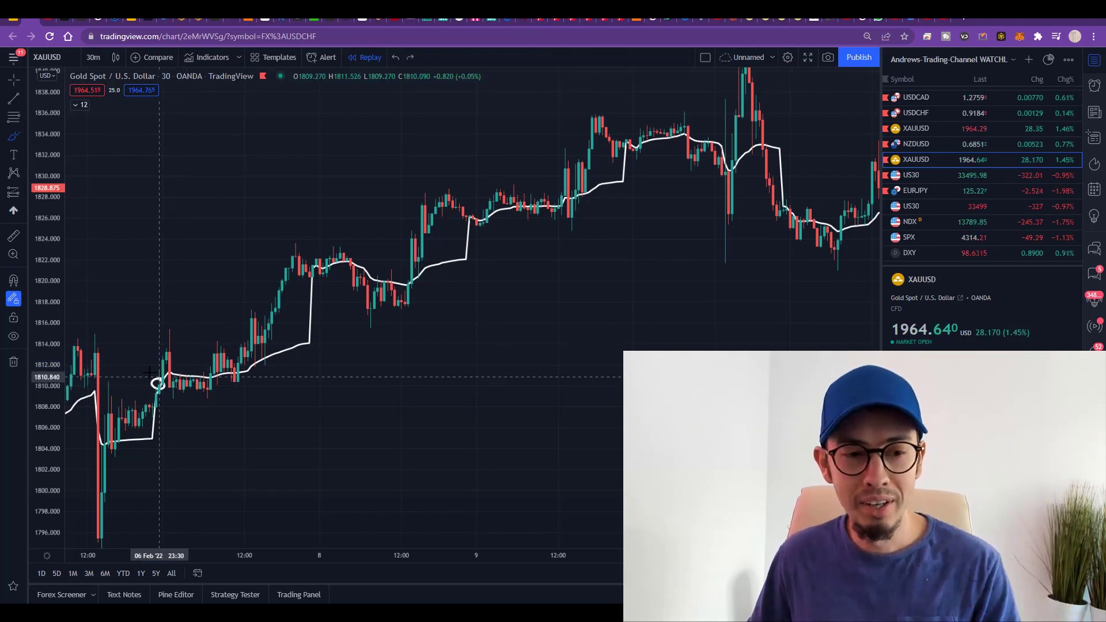
drag(155, 379, 163, 340)
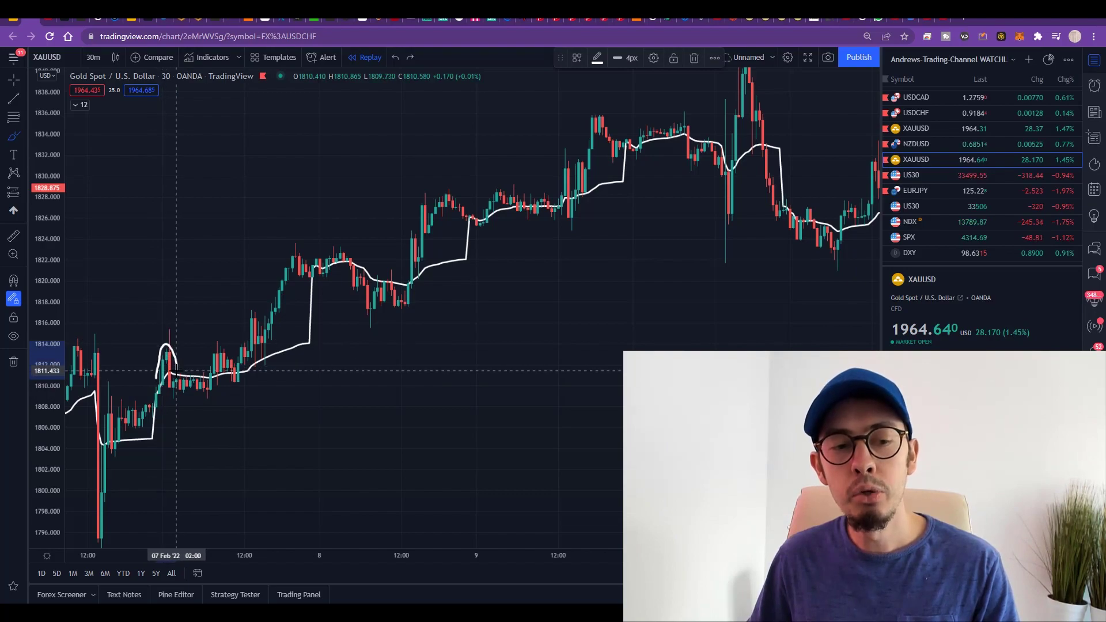
mouse_move(180, 380)
mouse_down()
mouse_move(230, 390)
mouse_move(265, 297)
mouse_move(279, 325)
mouse_up()
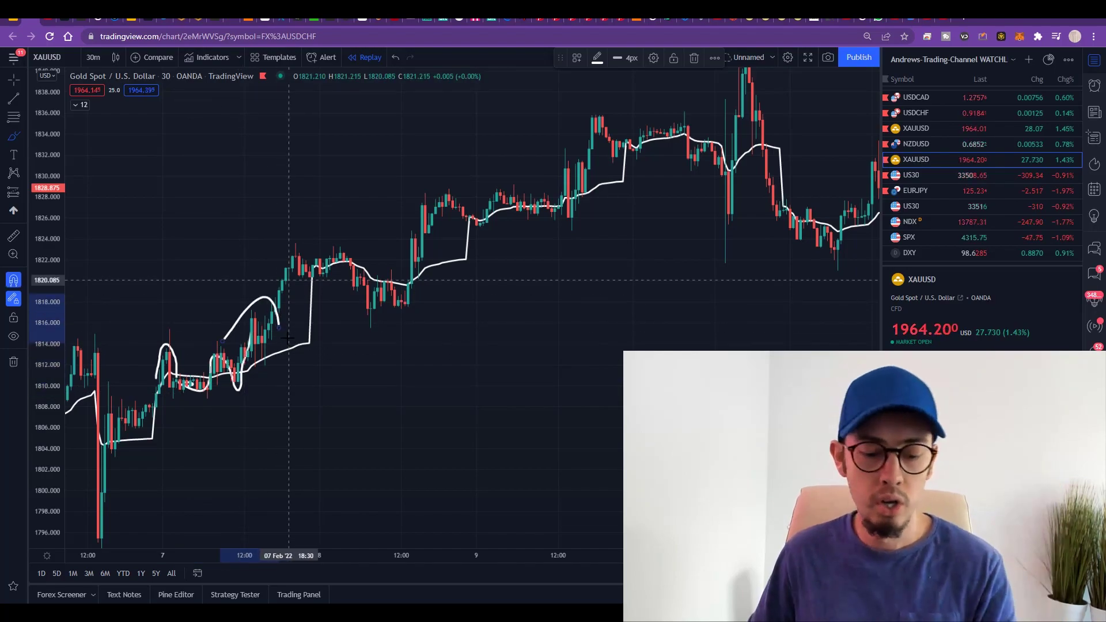
Step: Undo the brush strokes tracing the 7 Feb price swings
key(ctrl+z)
key(ctrl+z)
key(ctrl+z)
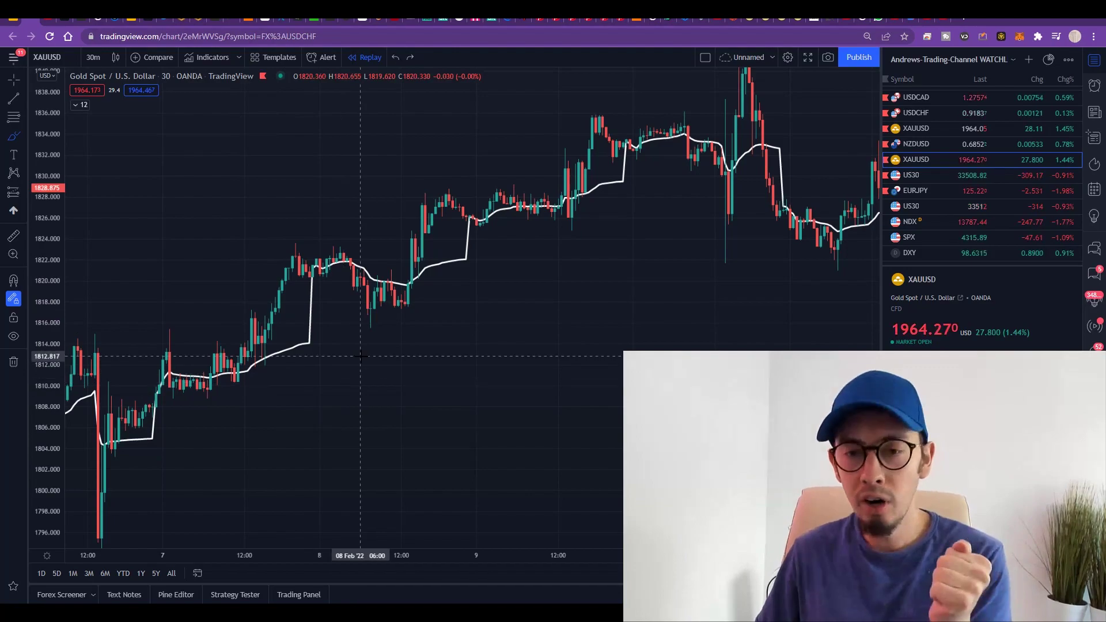
Step: Circle the 7 Feb crossing at the VWAP line, just before the upward move, with the Brush
scroll(360, 357, down, 1)
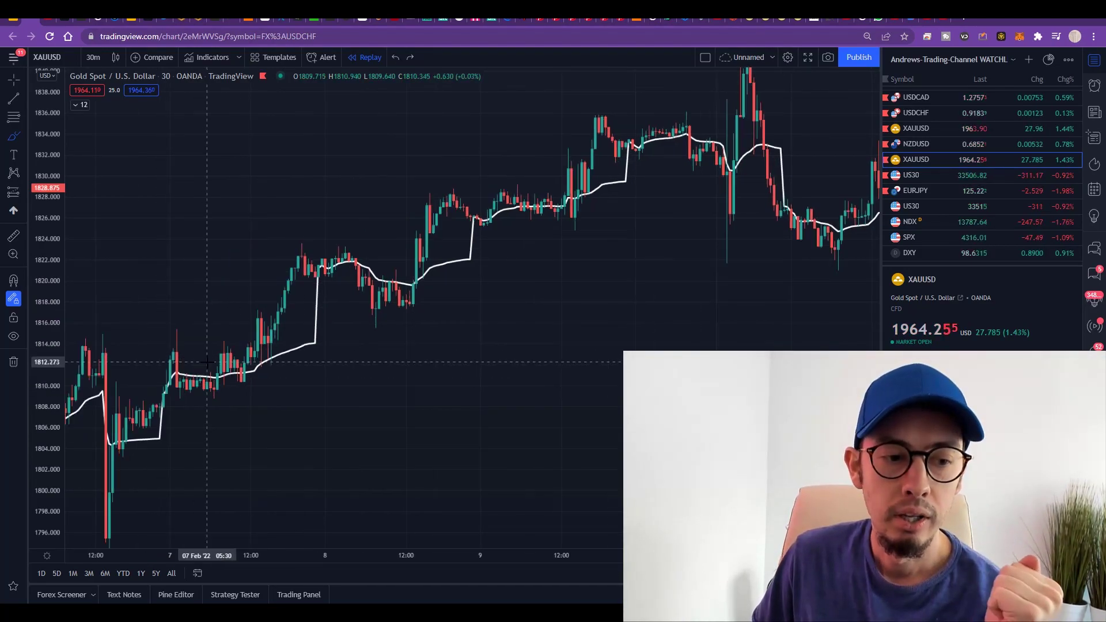
scroll(275, 363, down, 1)
scroll(274, 362, up, 1)
drag(110, 368, 111, 369)
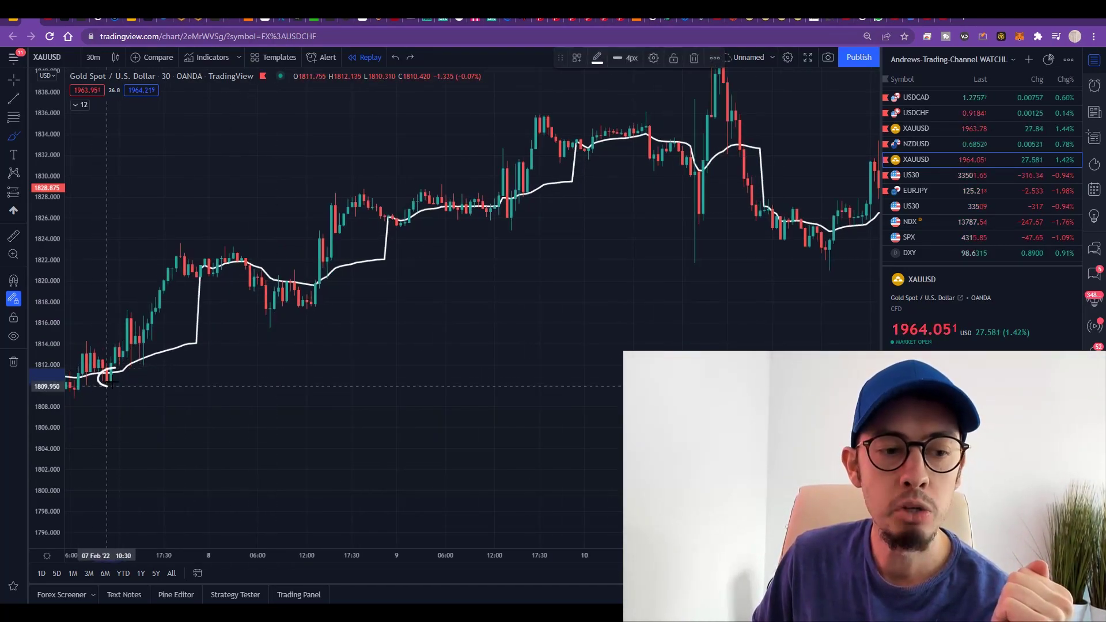
Step: Place an up arrow mark above the circled crossing, colour it green, and shift it over the circle
click(14, 212)
click(98, 334)
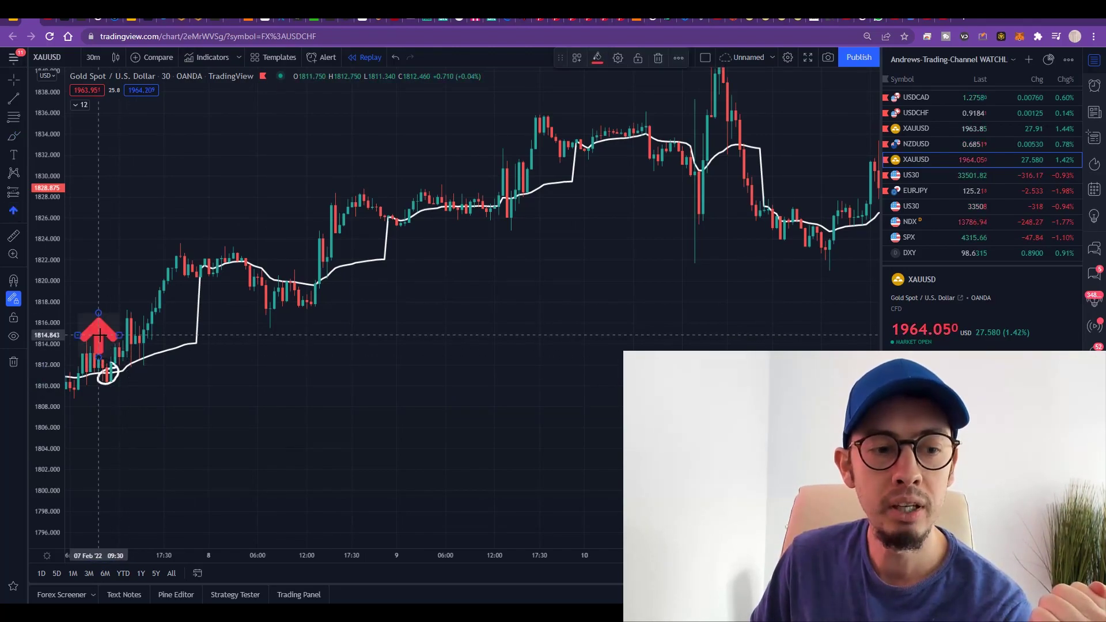
click(597, 57)
click(644, 93)
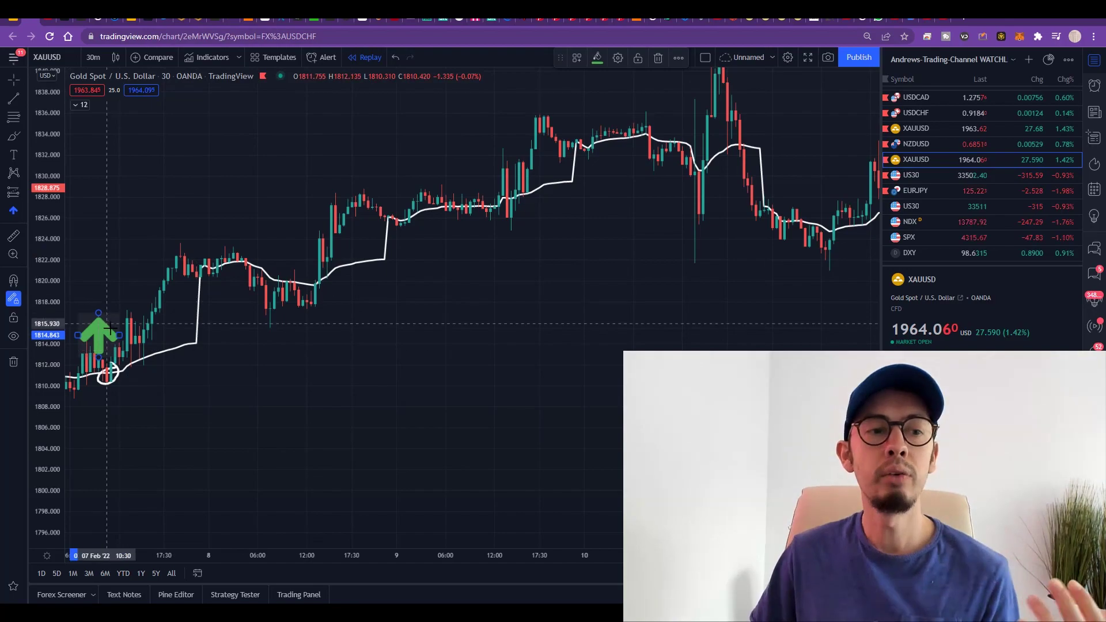
drag(101, 332, 109, 333)
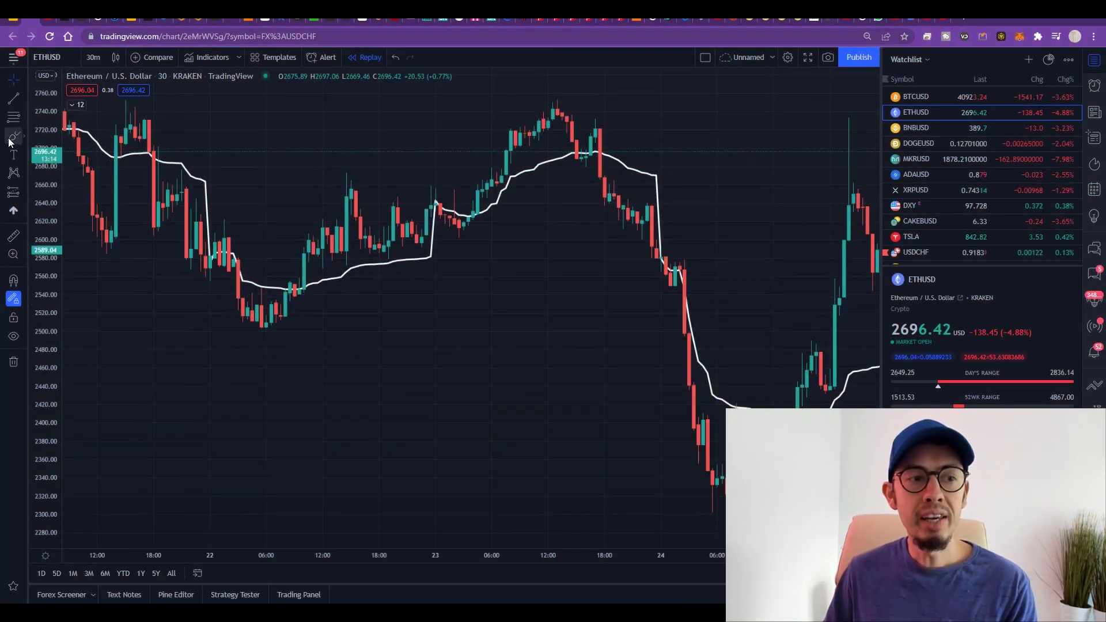
Step: On the ETHUSD chart, place a green up arrow above the 22 Feb candle that rises from the VWAP line
scroll(197, 283, up, 1)
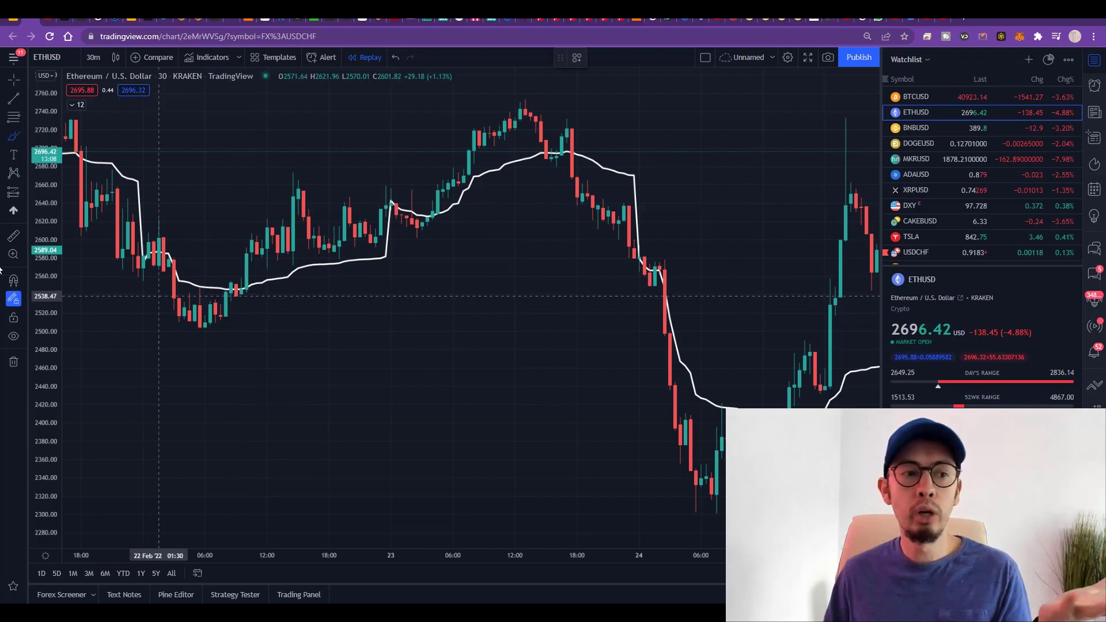
click(14, 210)
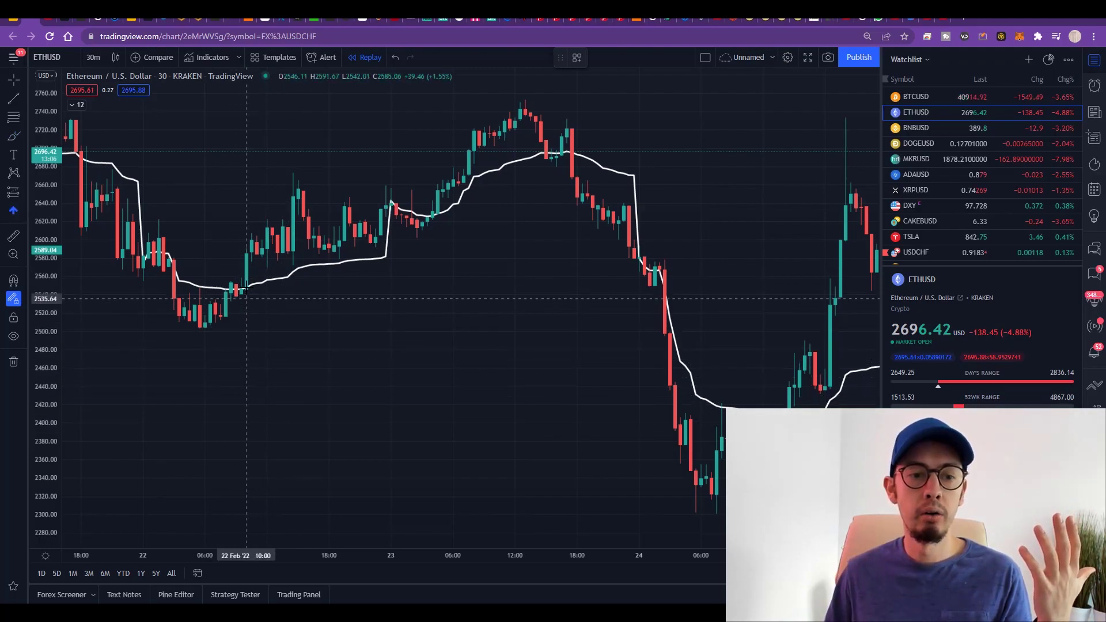
click(245, 212)
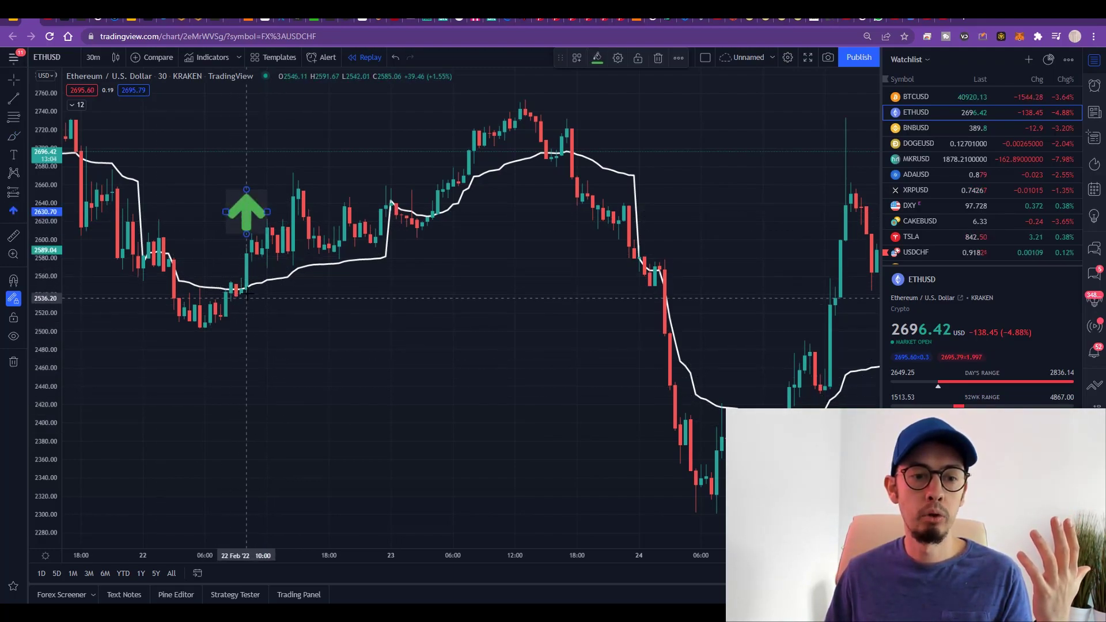
Step: With the Brush, circle the 22 Feb VWAP crossing and sketch a rising arrow and a falling arrow from it
click(9, 137)
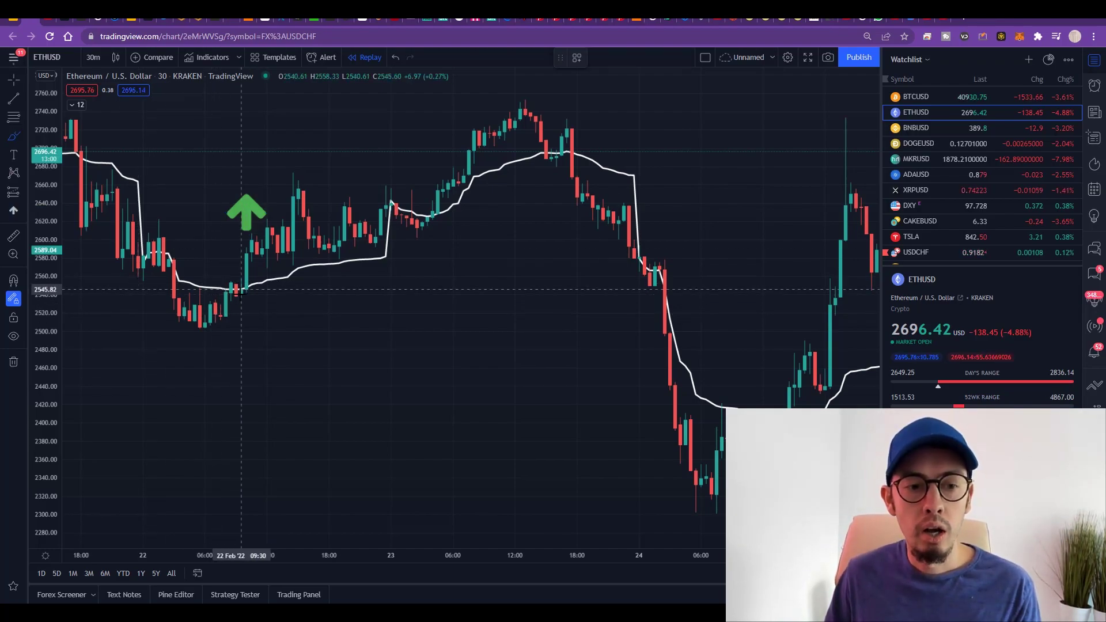
drag(246, 287, 247, 288)
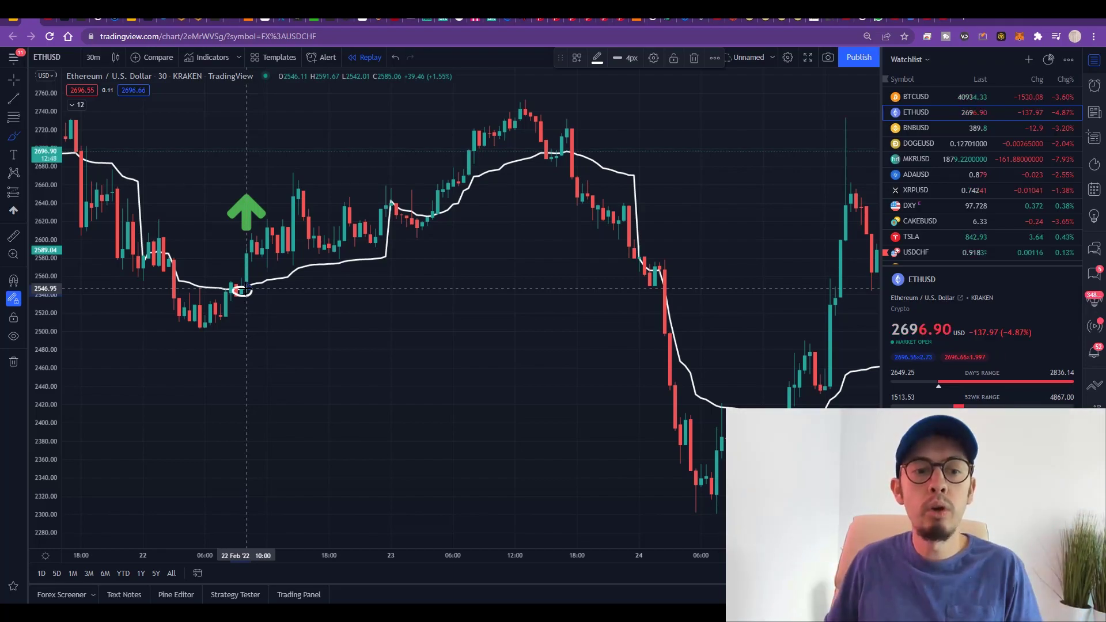
mouse_move(236, 254)
mouse_down()
mouse_move(319, 151)
mouse_move(329, 154)
mouse_up()
drag(252, 310, 382, 436)
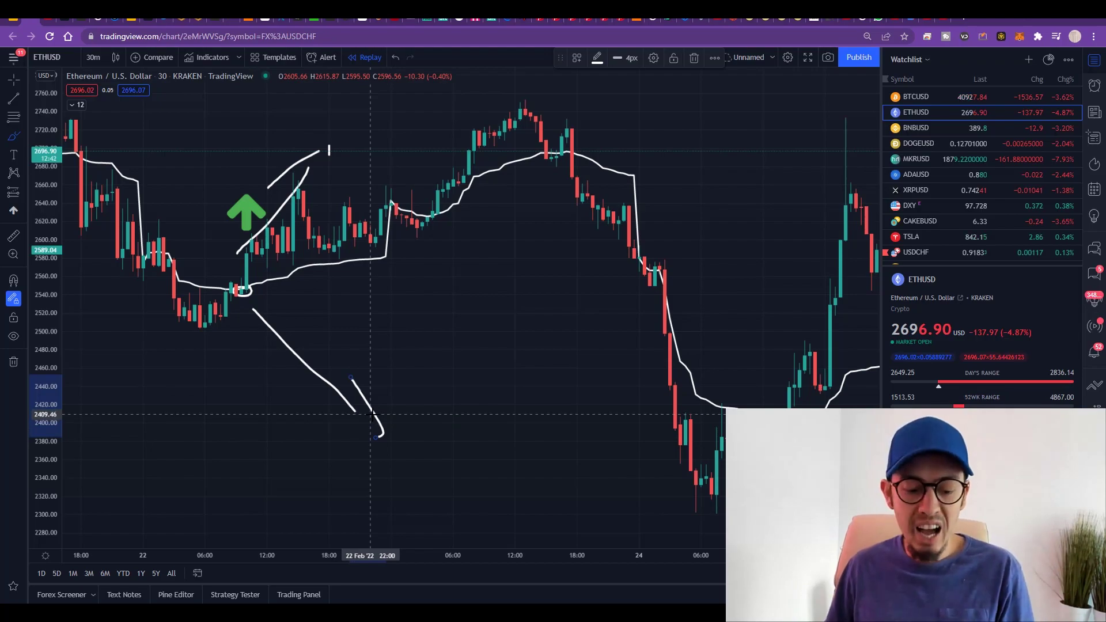
Step: Undo the Brush circle and arrow strokes around the 22 Feb crossing and return to the normal cursor
key(ctrl+z)
key(ctrl+z)
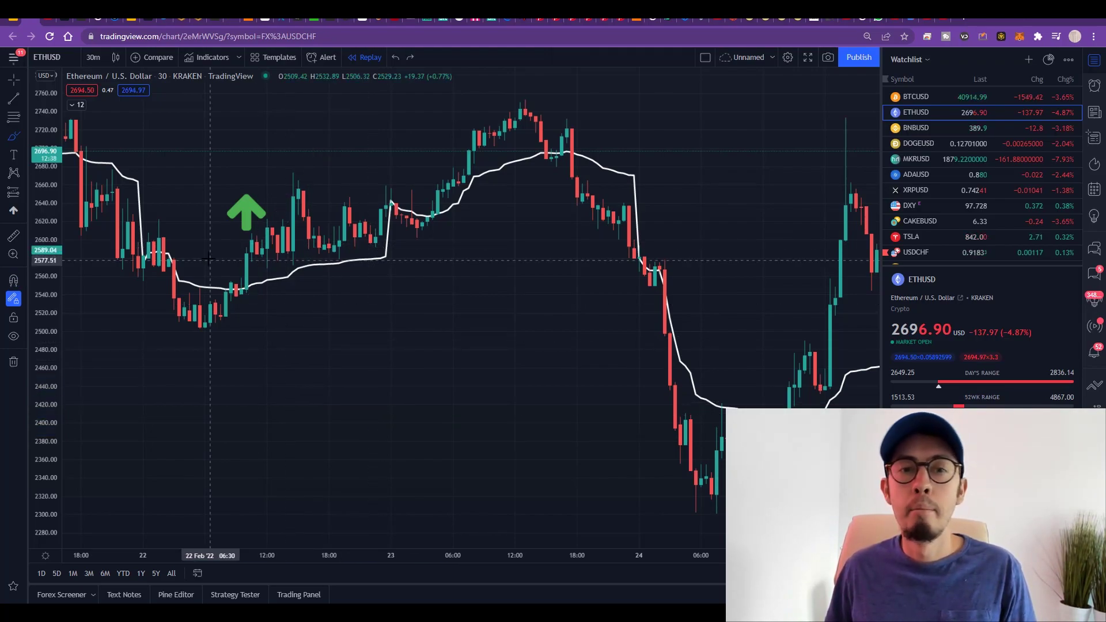
click(14, 79)
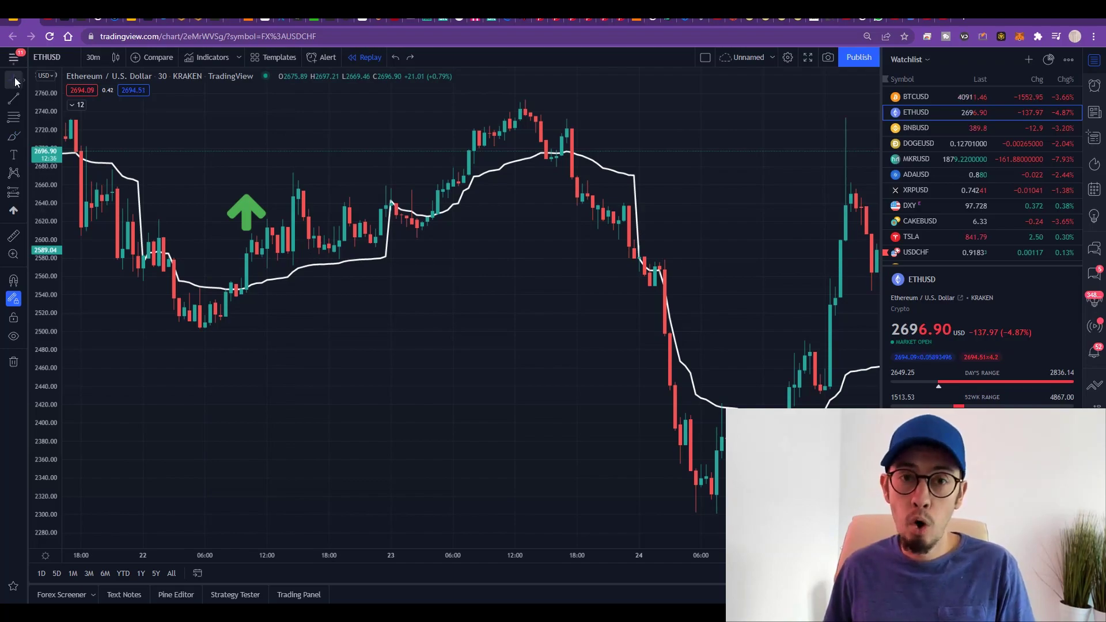
Step: Show the hidden EMA 200 indicator on the chart and collapse the indicator list again
click(74, 104)
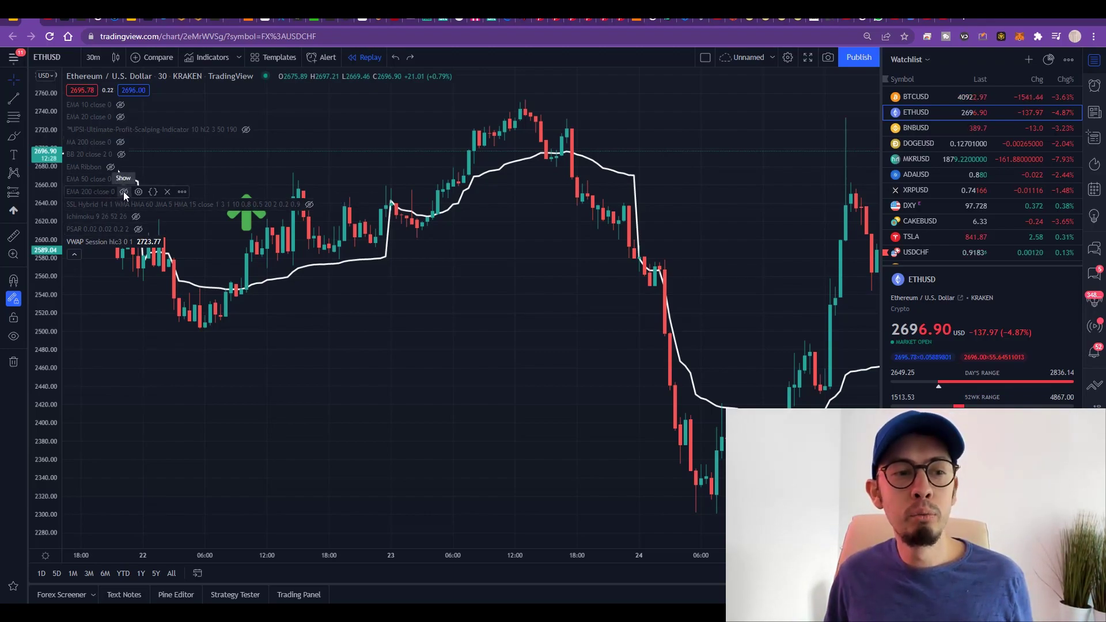
click(123, 191)
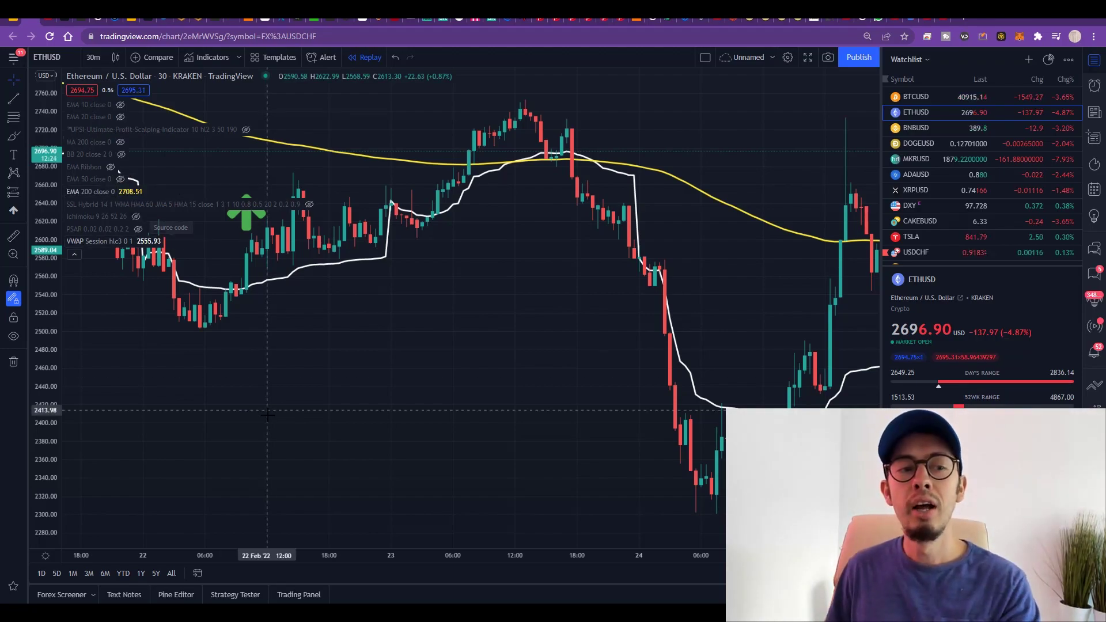
click(75, 256)
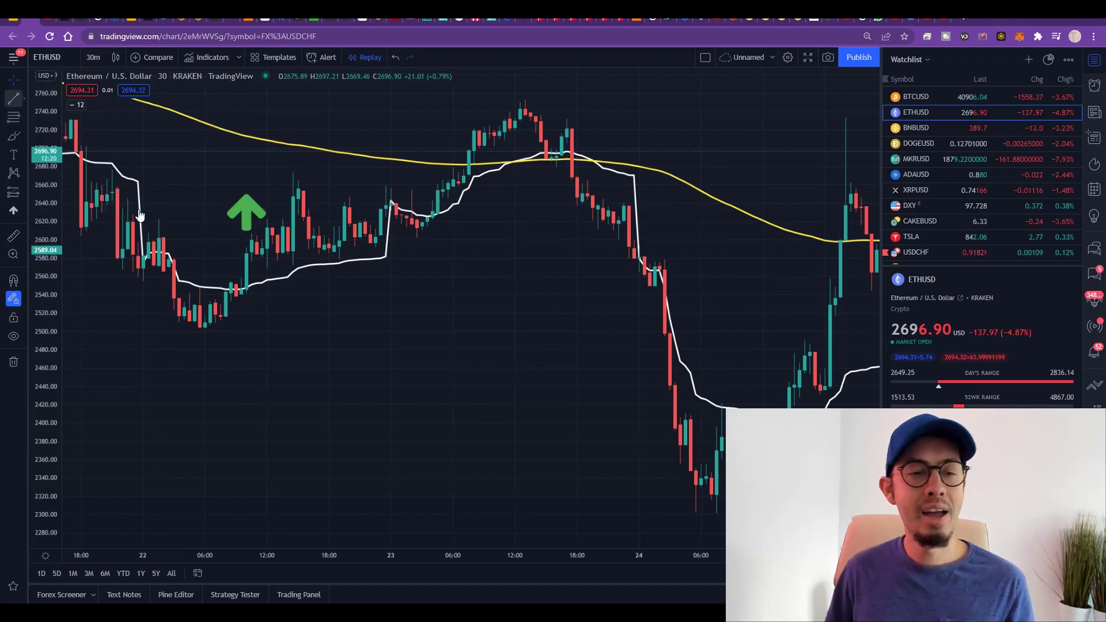
Step: Delete the green up arrow above the 22 Feb candle
click(243, 215)
key(Delete)
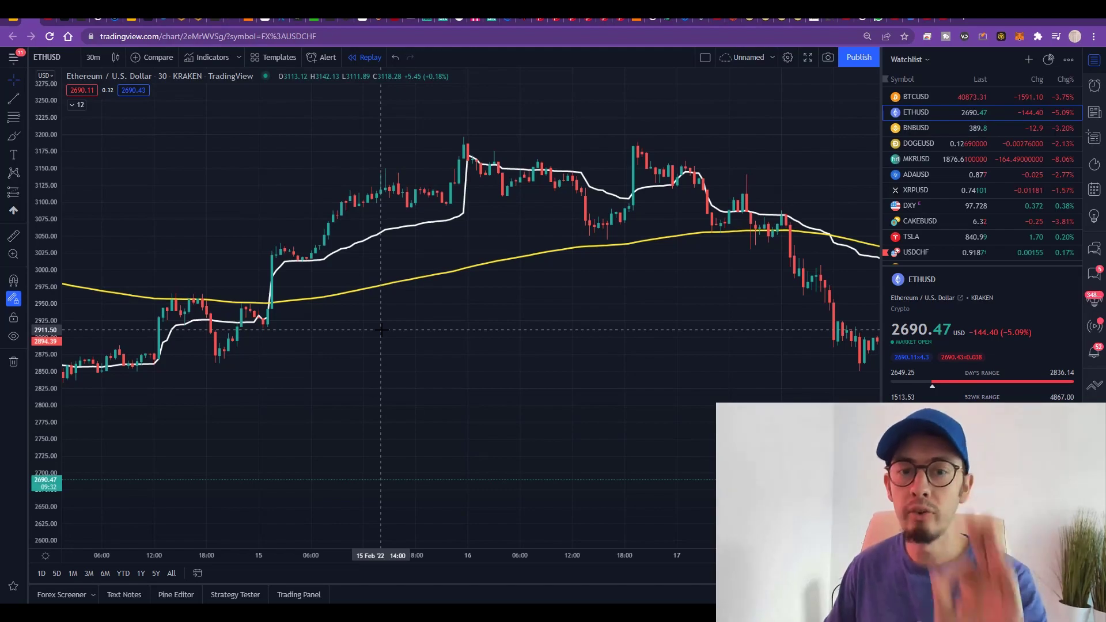
Step: With the Brush, mark the 14 Feb price rise and circle the EMA 200 and VWAP lines on 15 Feb
click(13, 138)
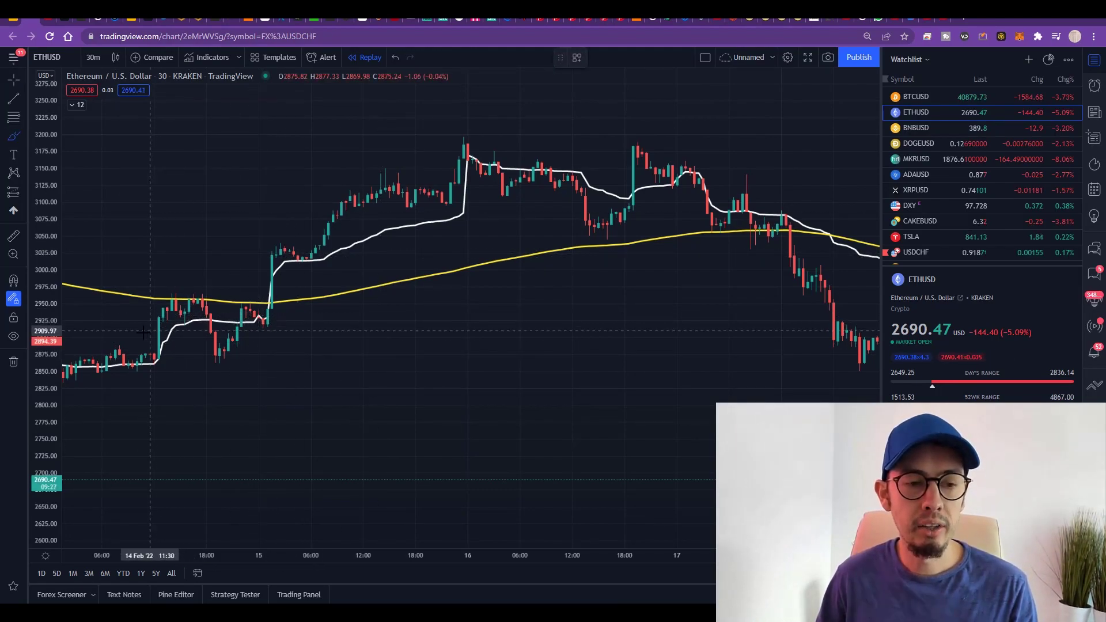
drag(141, 332, 151, 318)
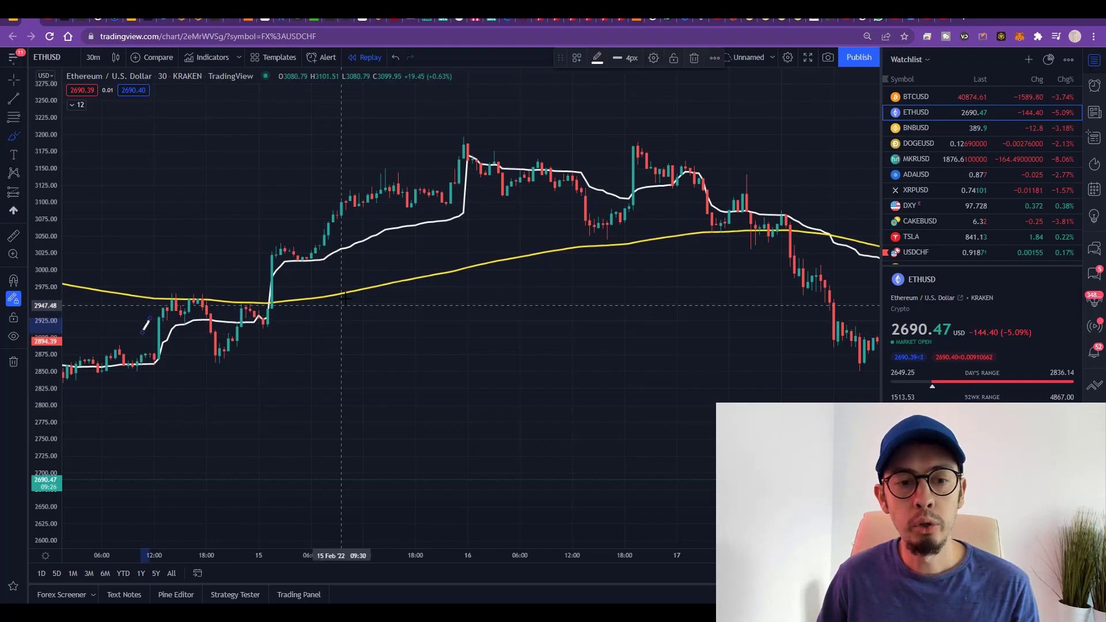
mouse_move(334, 277)
mouse_down()
mouse_move(333, 305)
mouse_move(327, 279)
mouse_up()
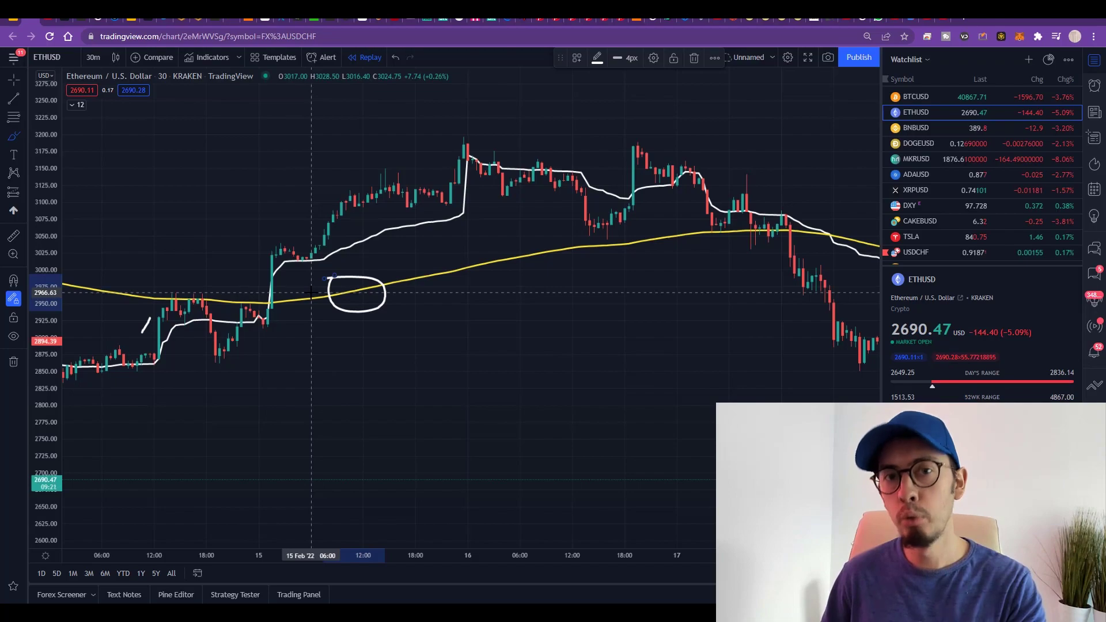
drag(346, 233, 353, 260)
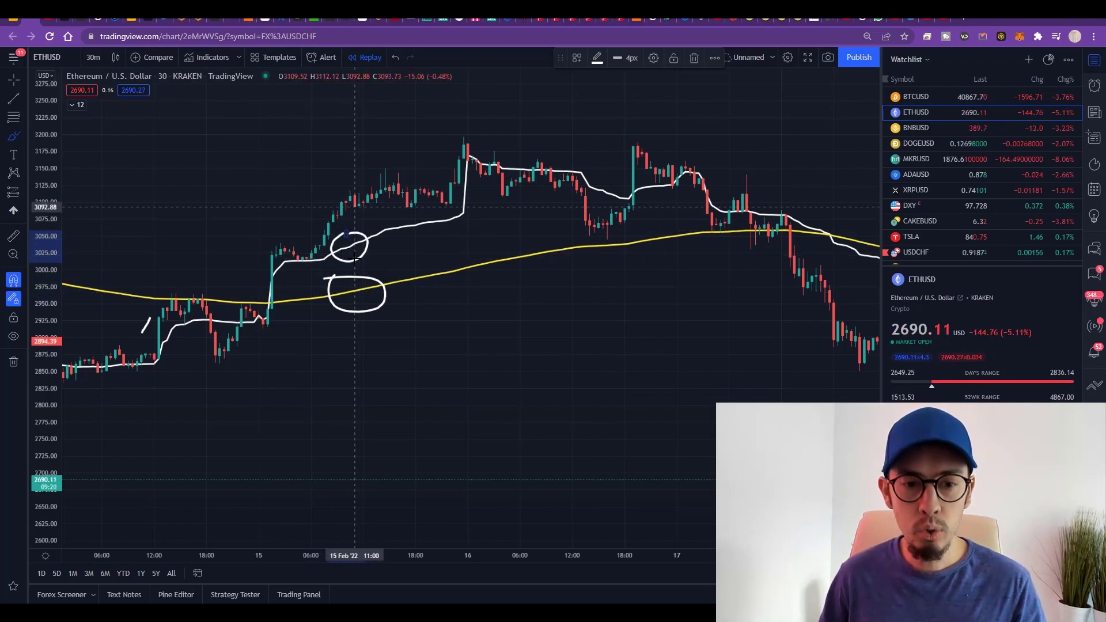
Step: Undo the Brush mark on 14 Feb and the two circles around the EMA 200 and VWAP lines
key(ctrl+z)
key(ctrl+z)
key(ctrl+z)
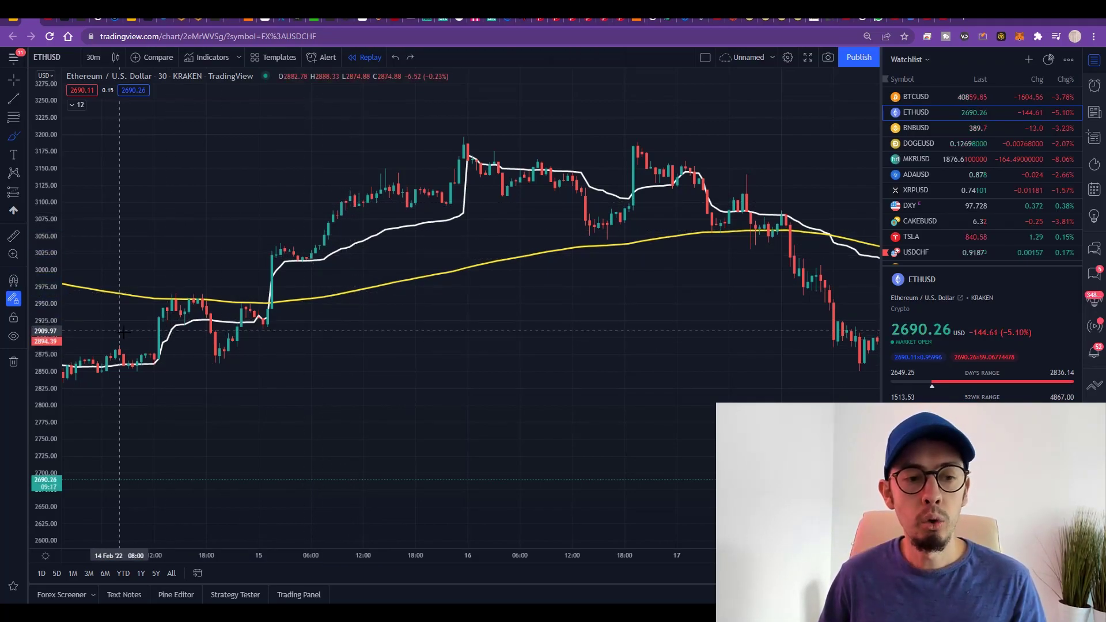
Step: Sketch Brush marks from the 14 Feb rise to the 15 Feb EMA 200 crossing, and undo them
mouse_move(144, 344)
mouse_down()
mouse_move(185, 296)
mouse_move(226, 357)
mouse_move(267, 318)
mouse_up()
key(ctrl+z)
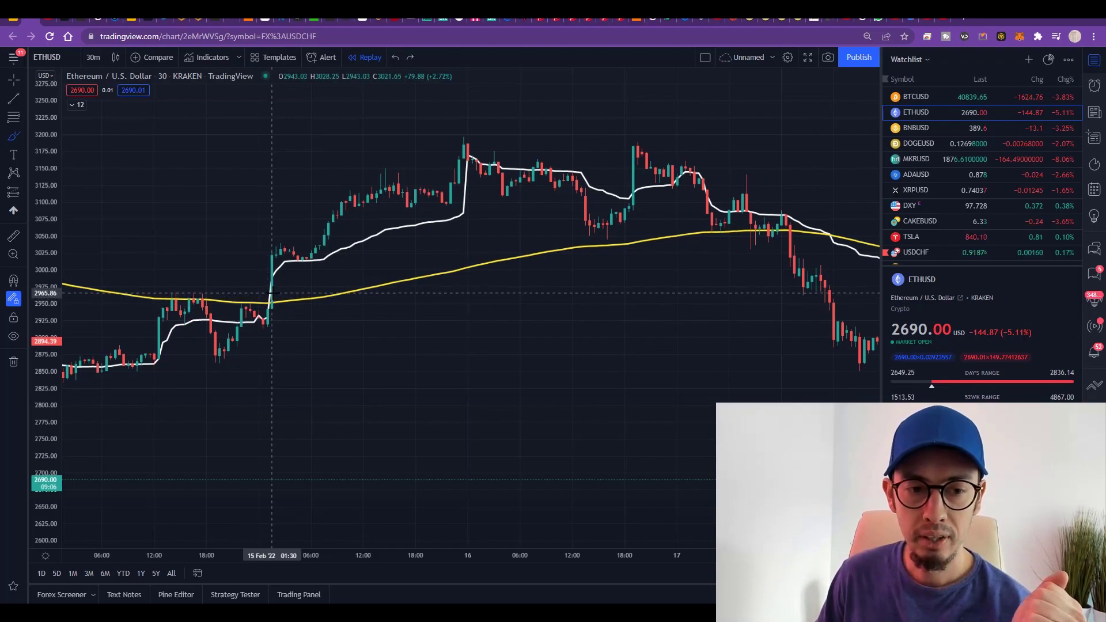
key(ctrl+y)
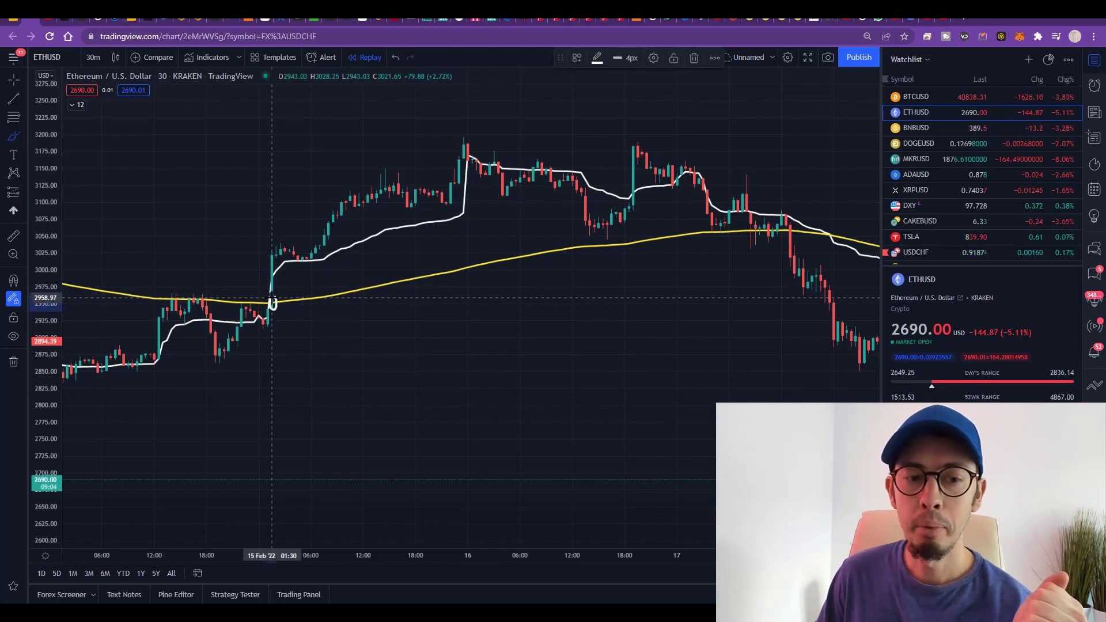
scroll(294, 302, up, 2)
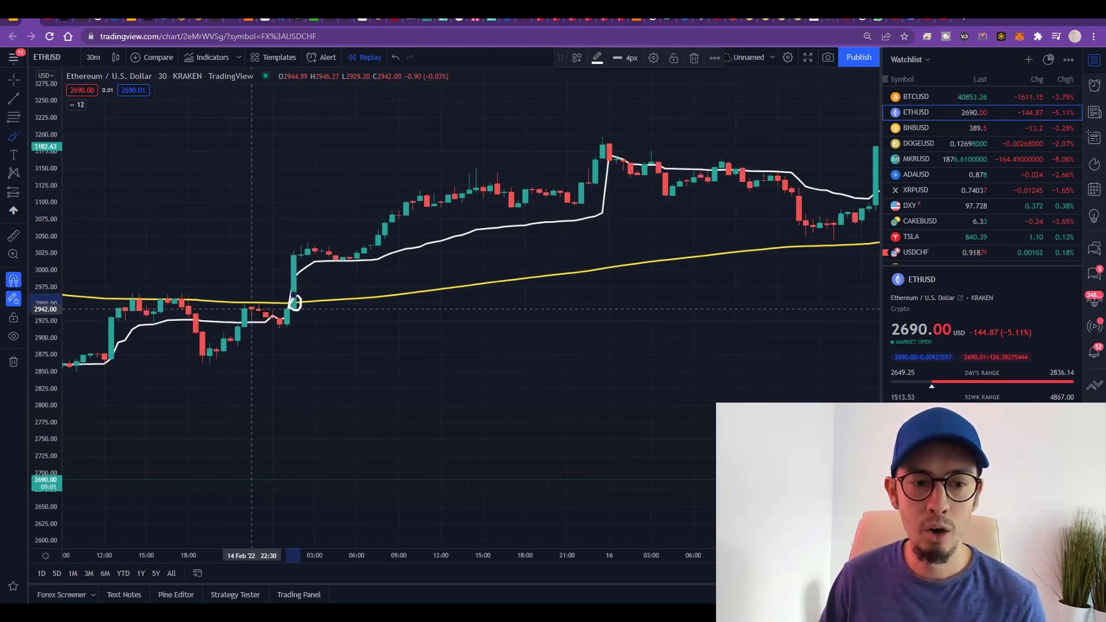
scroll(295, 301, up, 2)
key(ctrl+z)
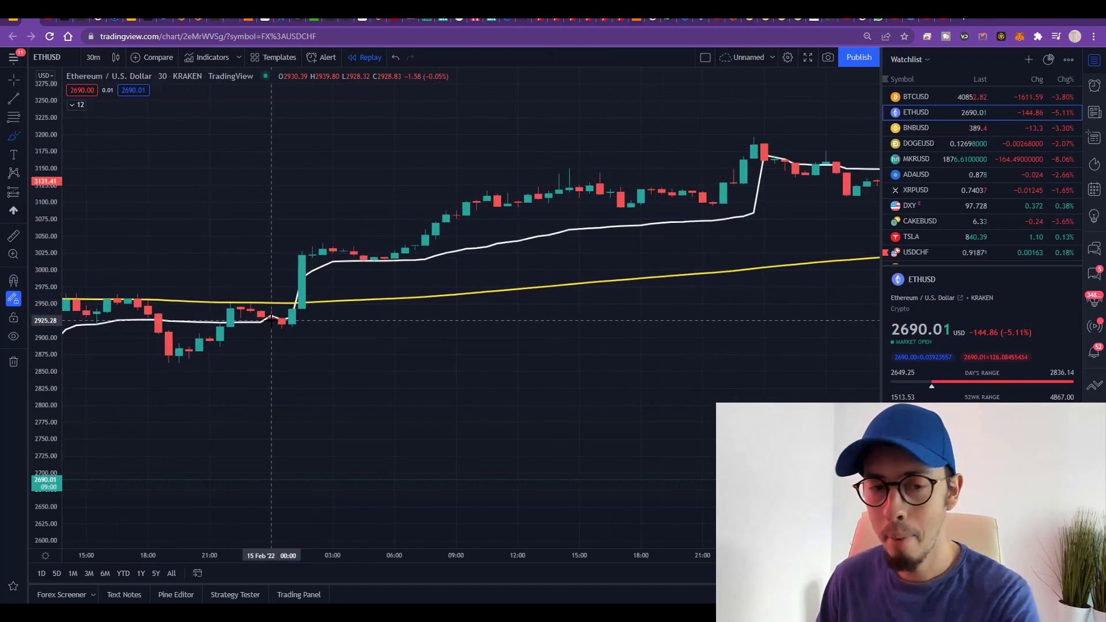
Step: Circle the top of the 15 Feb 01:30 breakout candle with the Brush and place a green up arrow above it
click(296, 254)
drag(295, 254, 297, 252)
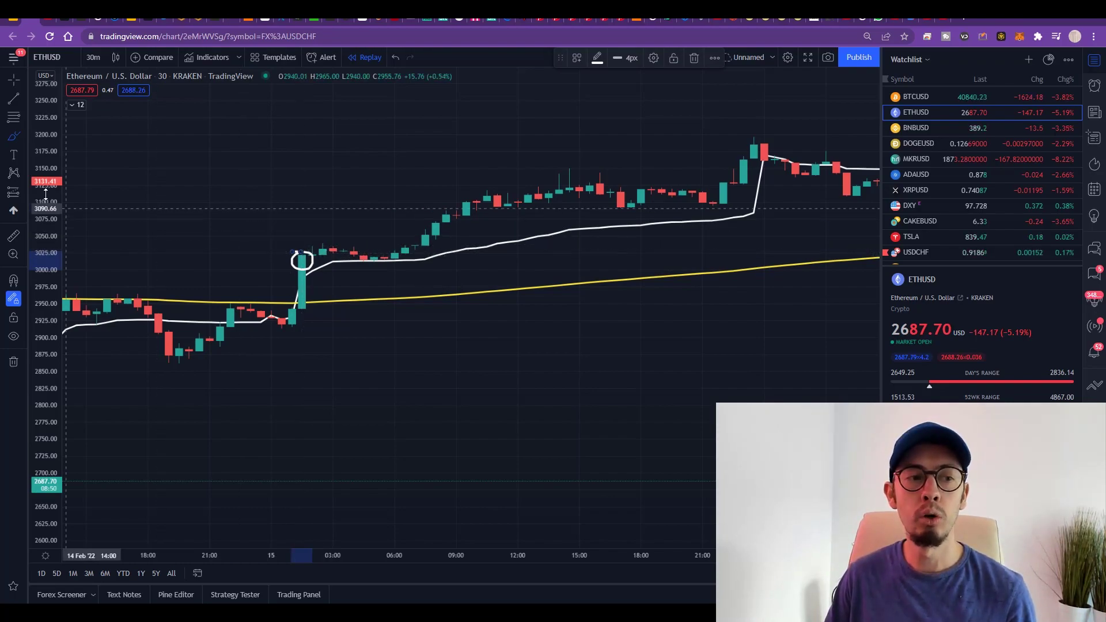
key(Escape)
click(301, 232)
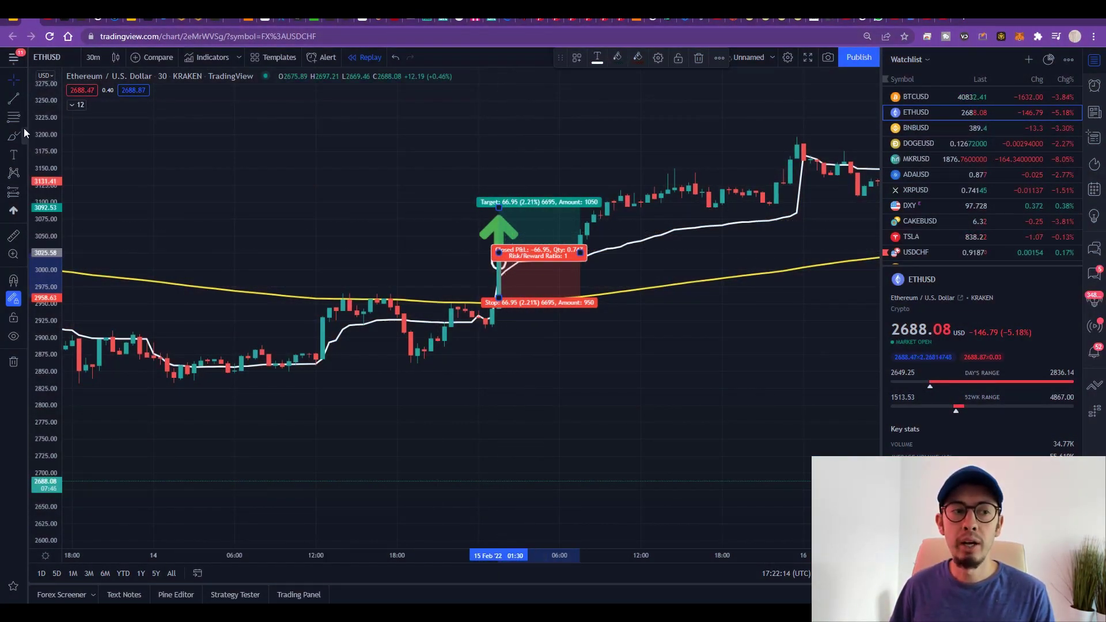
Step: Sketch a rising arrow beside the 15 Feb long position with the Brush, and undo its strokes
mouse_move(438, 233)
mouse_down()
mouse_move(512, 149)
mouse_move(532, 174)
mouse_move(485, 156)
mouse_up()
key(ctrl+z)
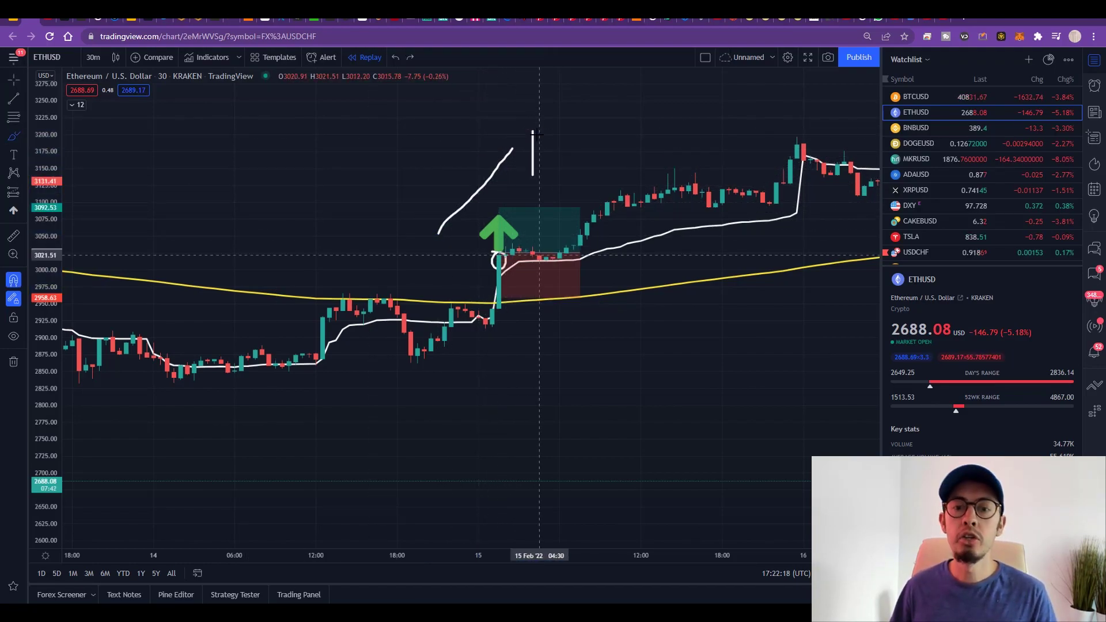
key(ctrl)
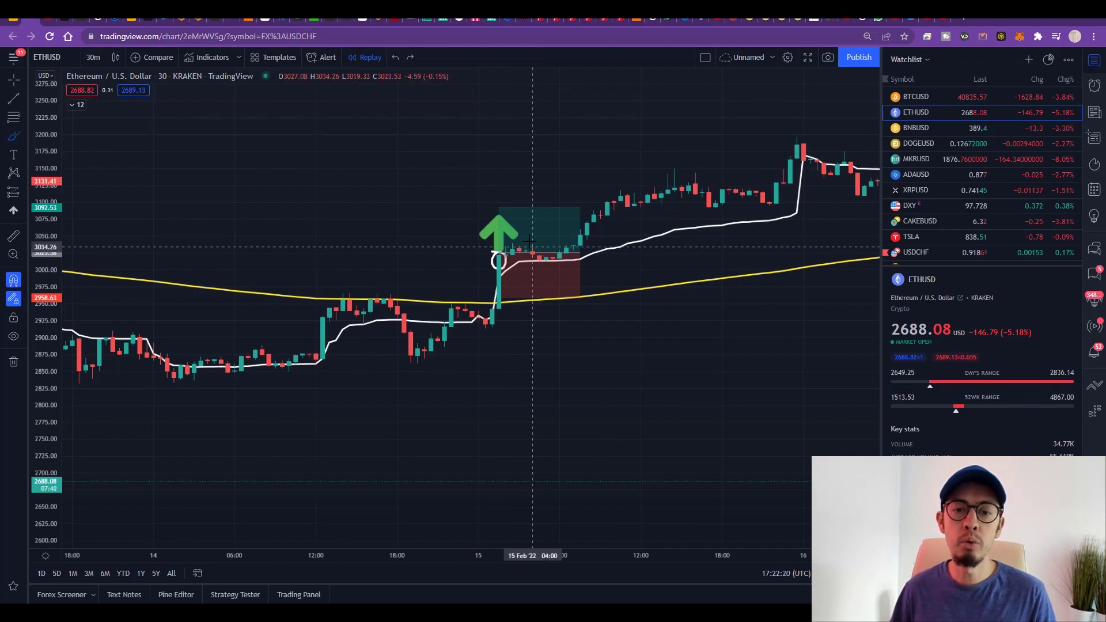
Step: Draw Brush arcs over the swing highs of 14, 13 and 12 Feb that precede the long position
scroll(528, 241, down, 3)
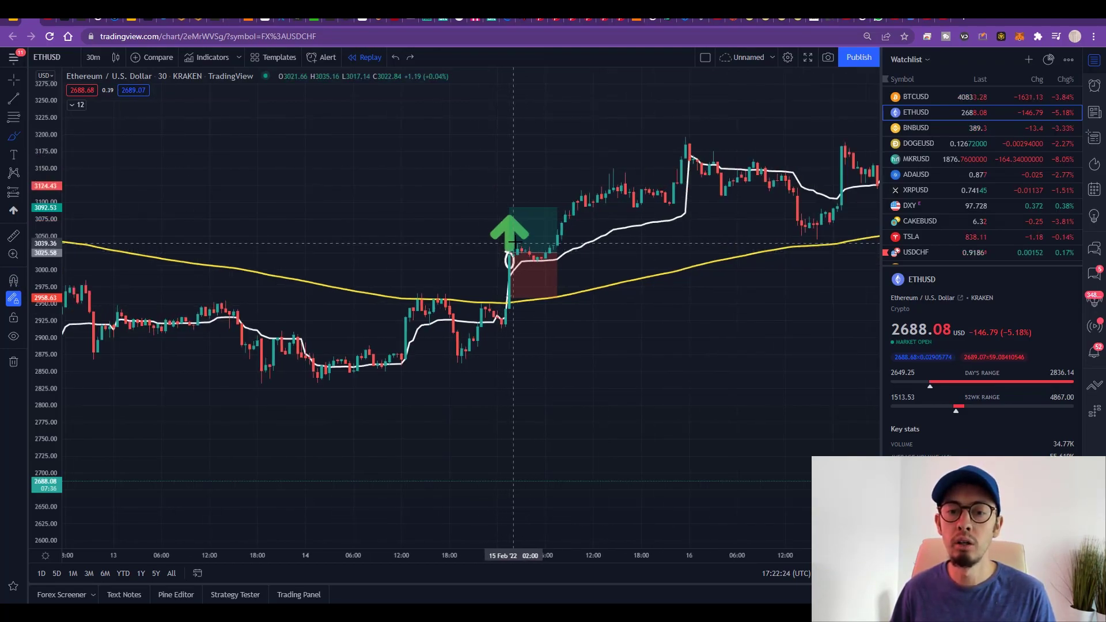
scroll(511, 247, down, 3)
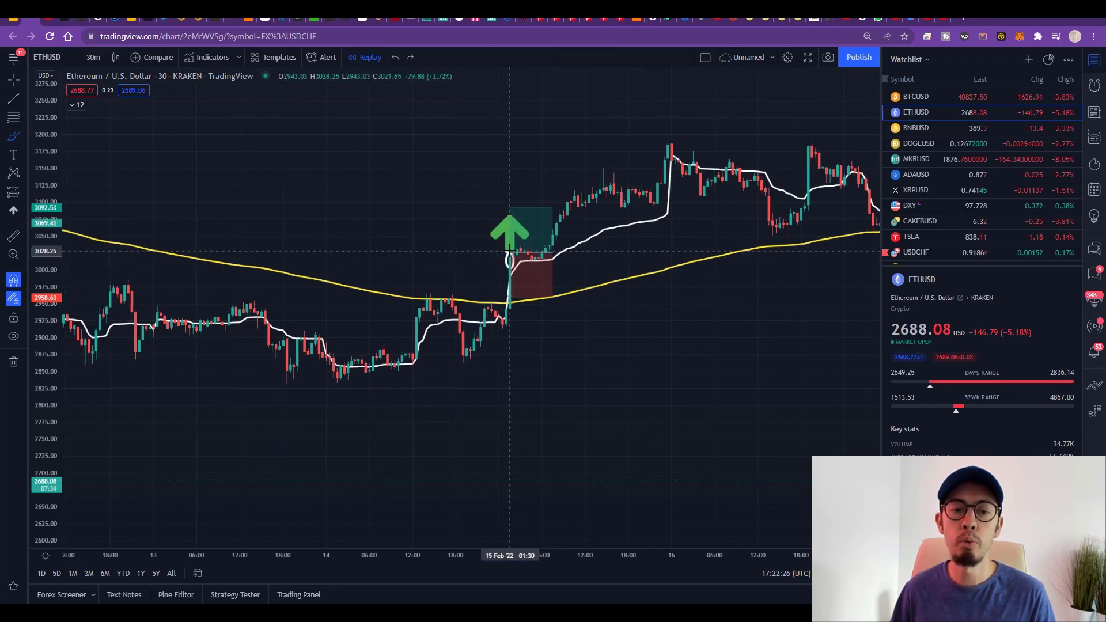
drag(454, 298, 484, 286)
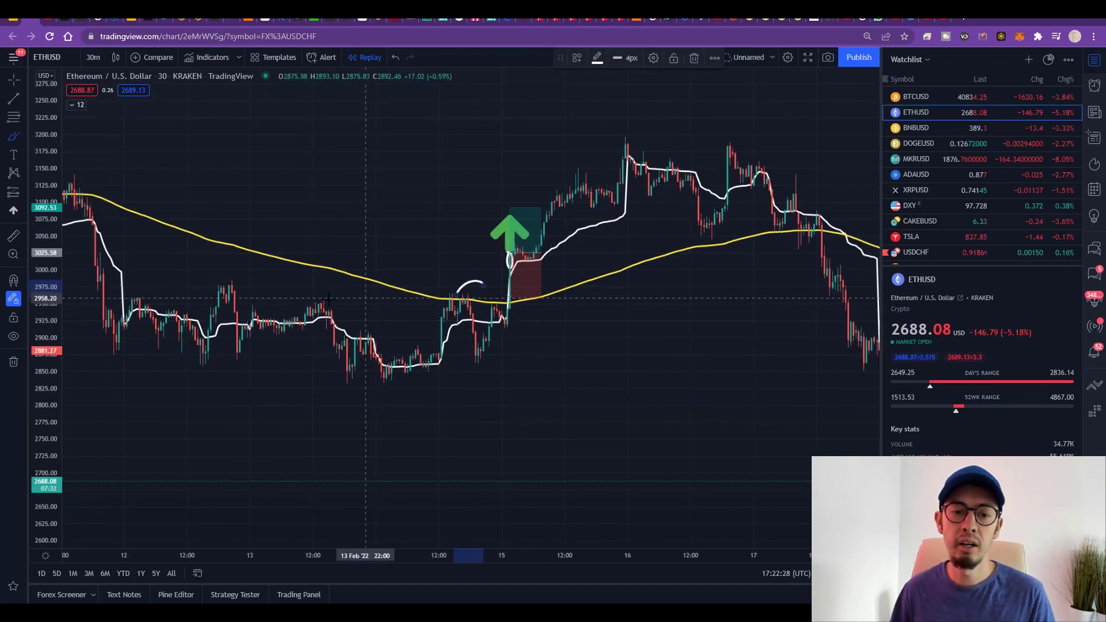
drag(299, 299, 331, 304)
drag(216, 282, 236, 286)
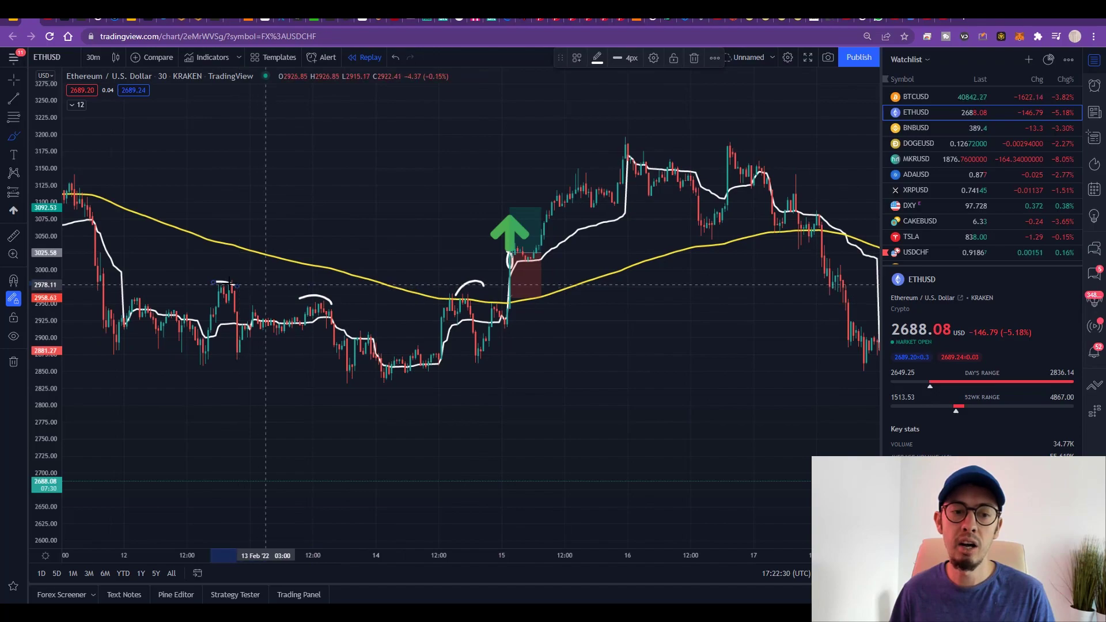
Step: Undo the three Brush arcs over the 12 to 14 Feb swing highs
key(ctrl+z)
key(ctrl+z)
key(ctrl+z)
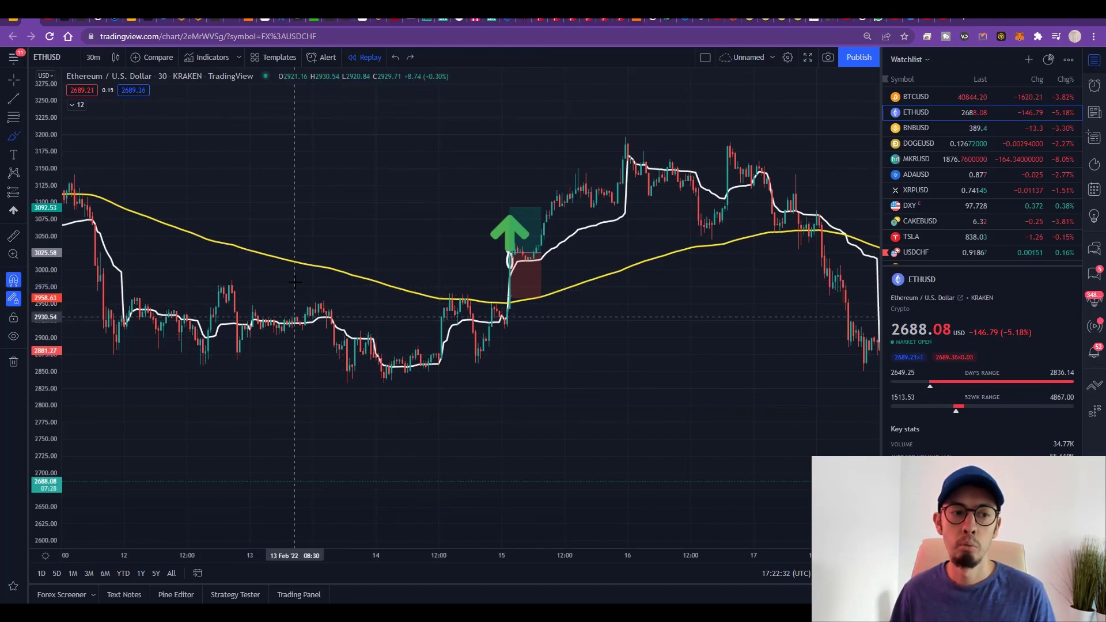
Step: Mark the 11 Feb swing high with a Brush arc and place a horizontal line through it at 3125.87
scroll(294, 316, down, 2)
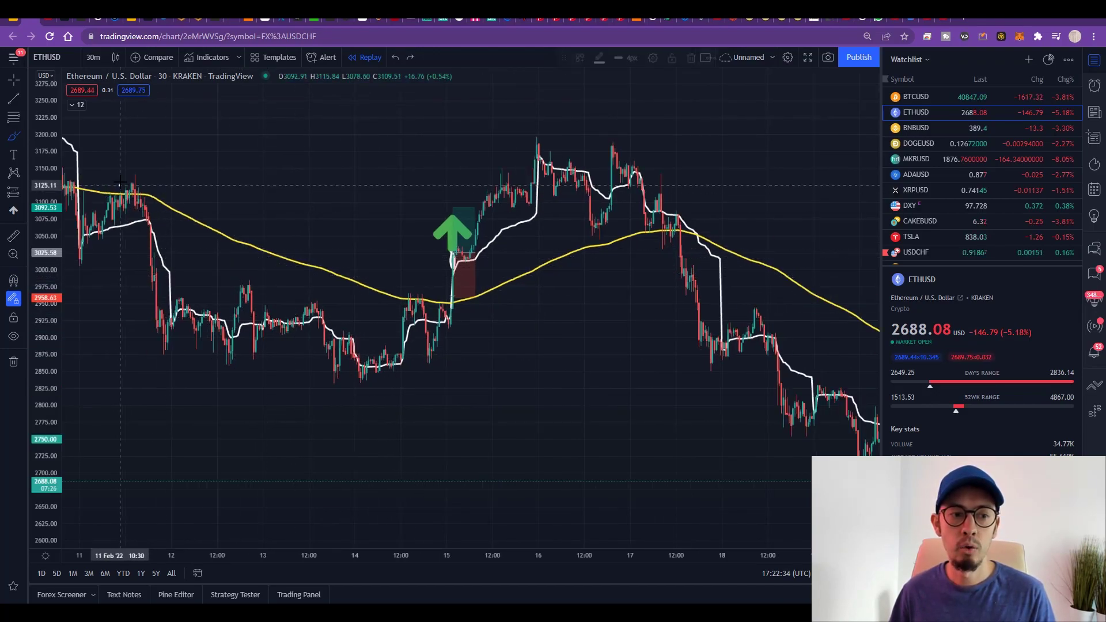
drag(121, 185, 148, 184)
scroll(144, 183, down, 1)
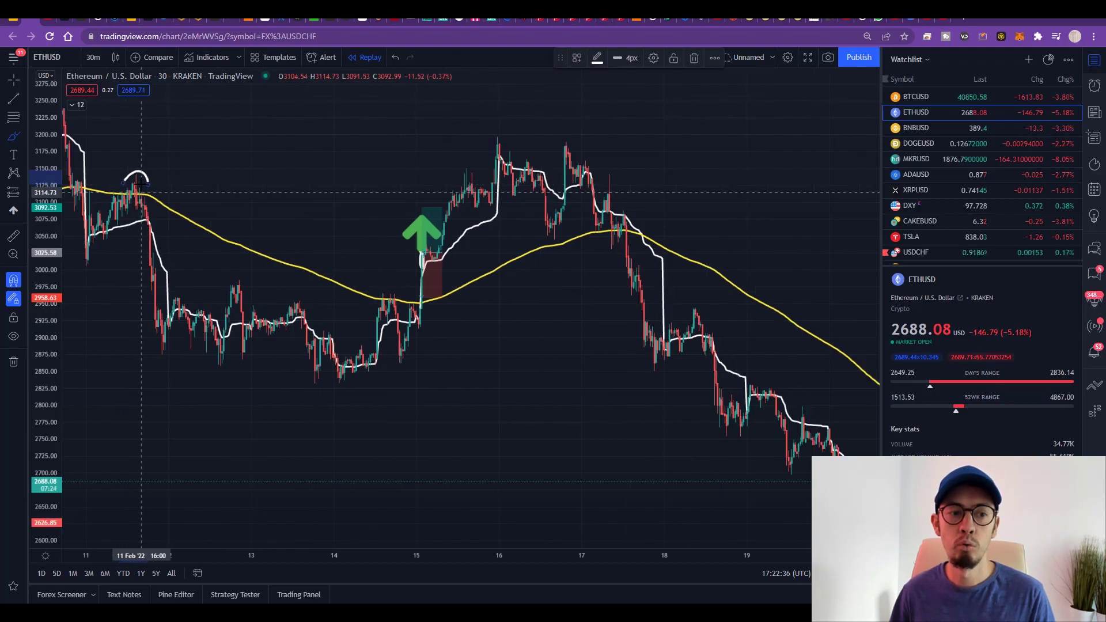
click(24, 102)
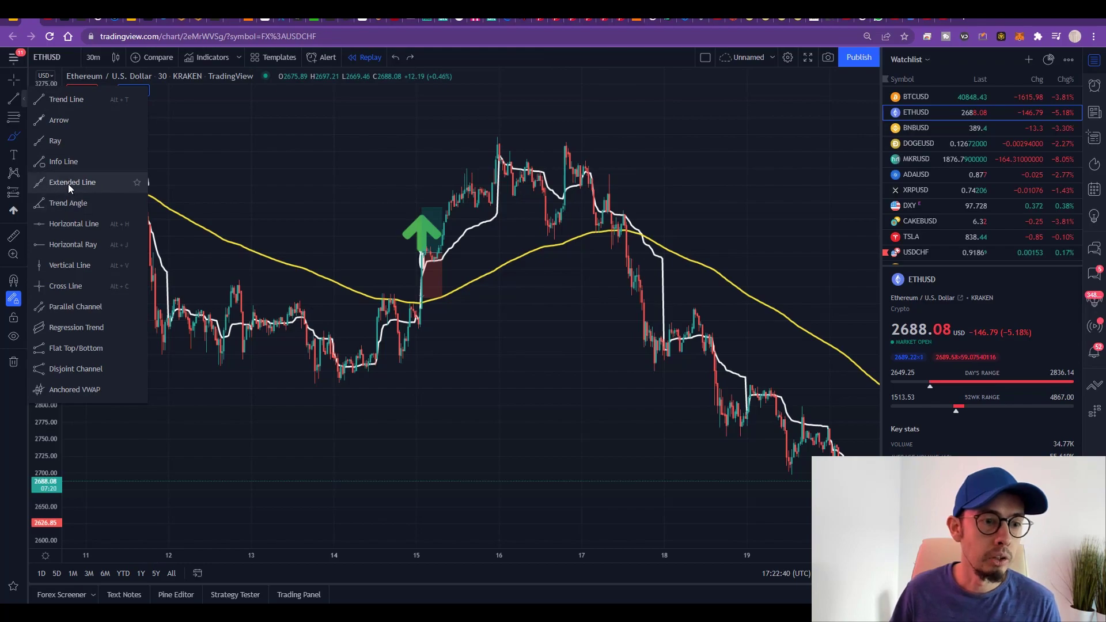
click(77, 224)
click(132, 185)
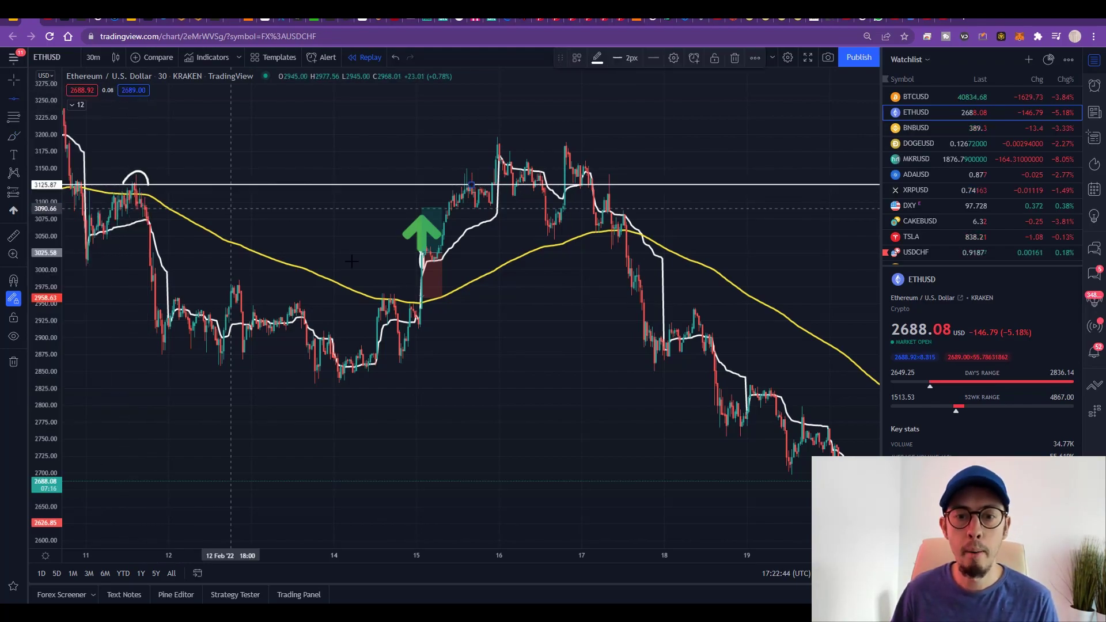
Step: Delete the horizontal line at 3125.87 that runs through the 11 Feb swing high
scroll(487, 185, up, 5)
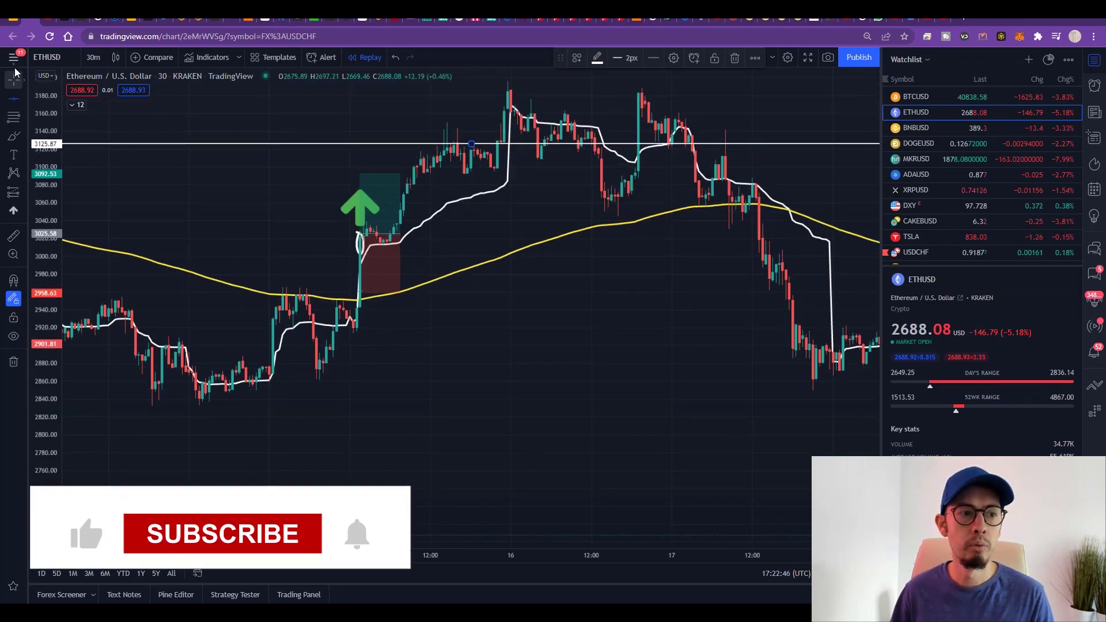
drag(190, 226, 215, 190)
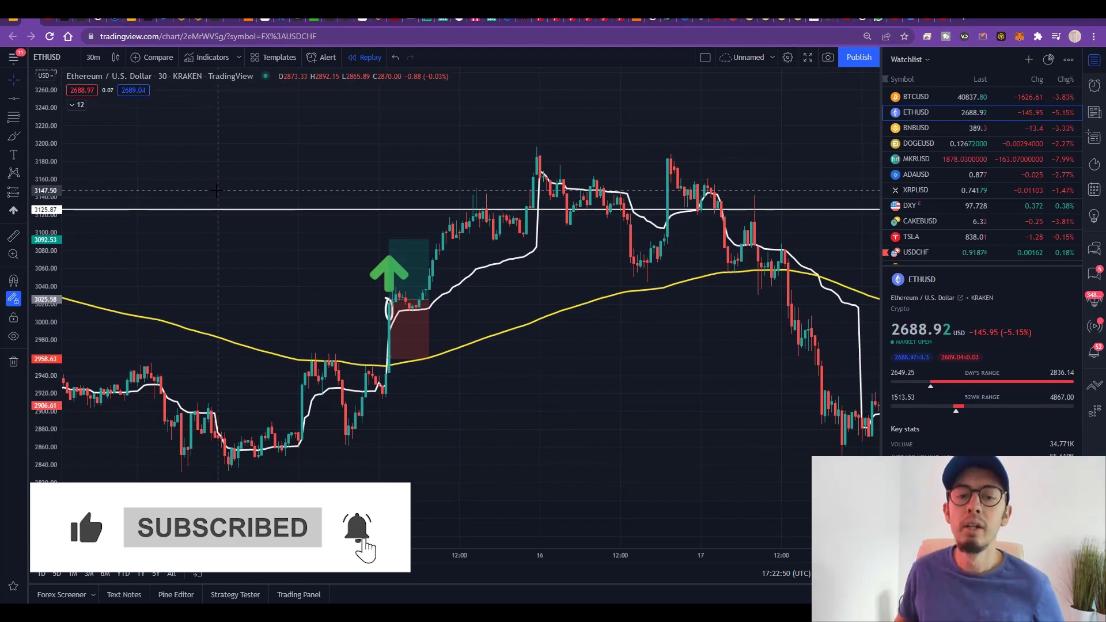
mouse_move(419, 344)
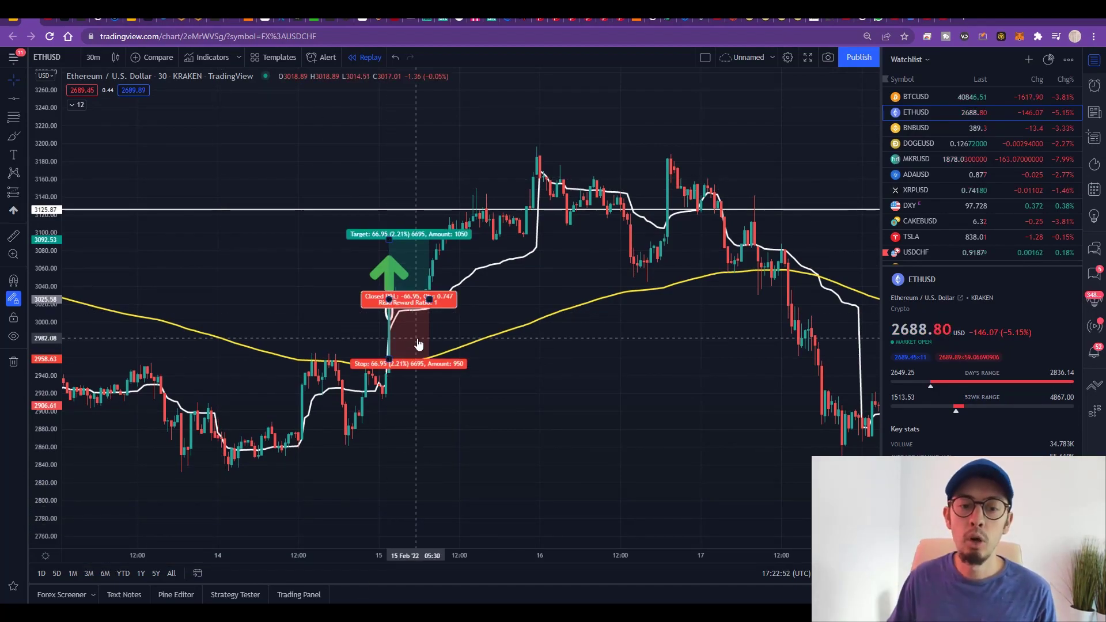
scroll(492, 409, up, 4)
drag(492, 410, 219, 426)
drag(529, 413, 423, 377)
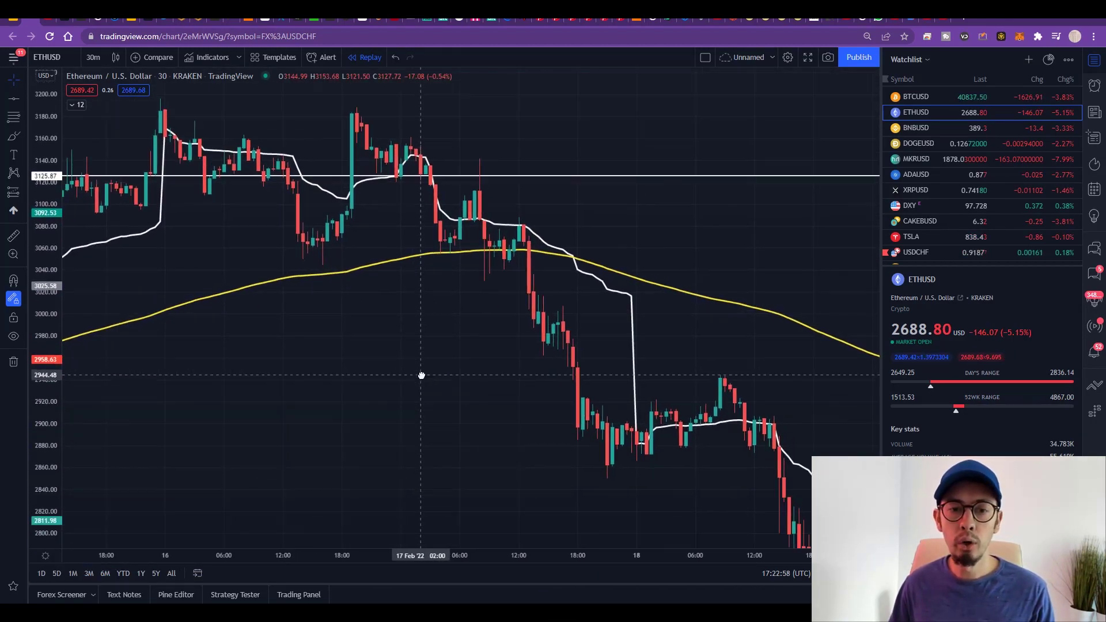
click(446, 182)
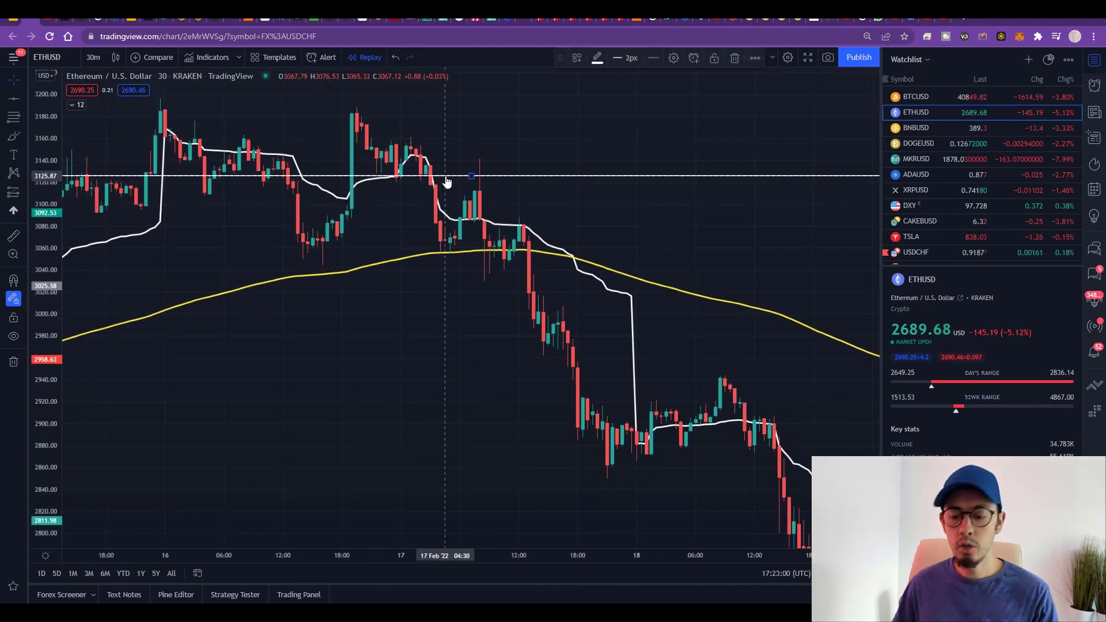
key(Delete)
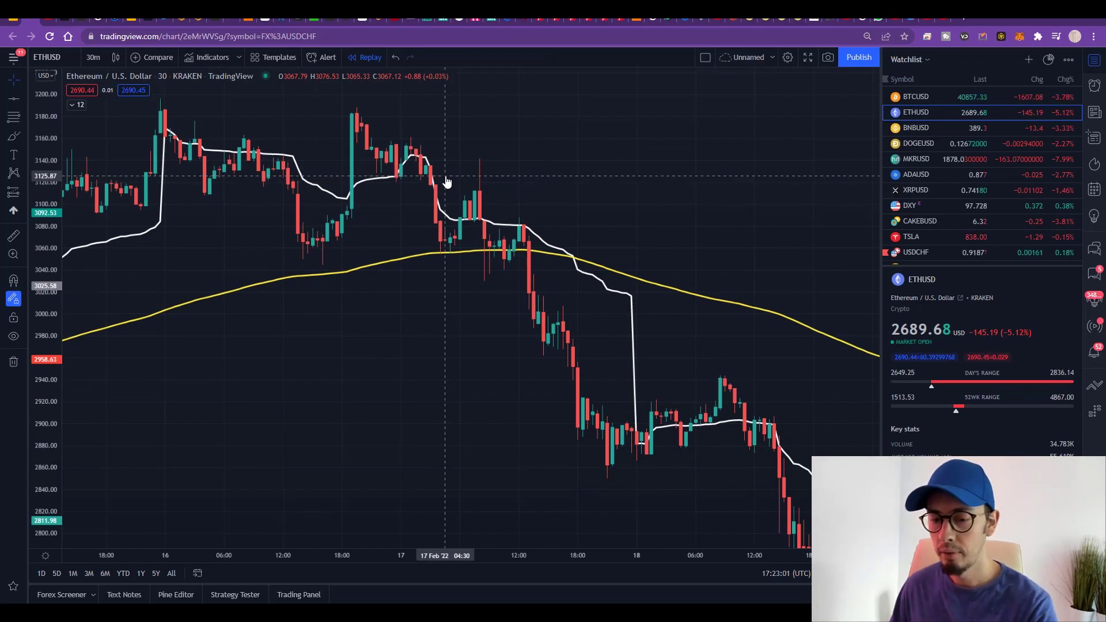
Step: Circle three points where price meets the VWAP with the Brush: the 16 Feb peak, early 17 Feb and midday 17 Feb
click(13, 137)
scroll(269, 326, down, 2)
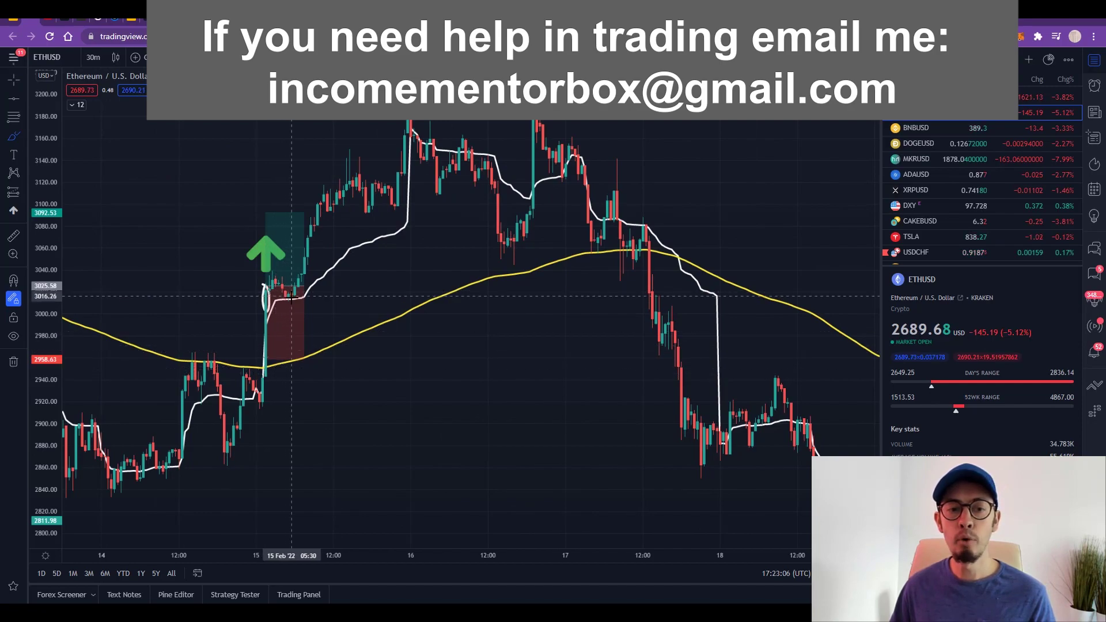
scroll(295, 138, up, 1)
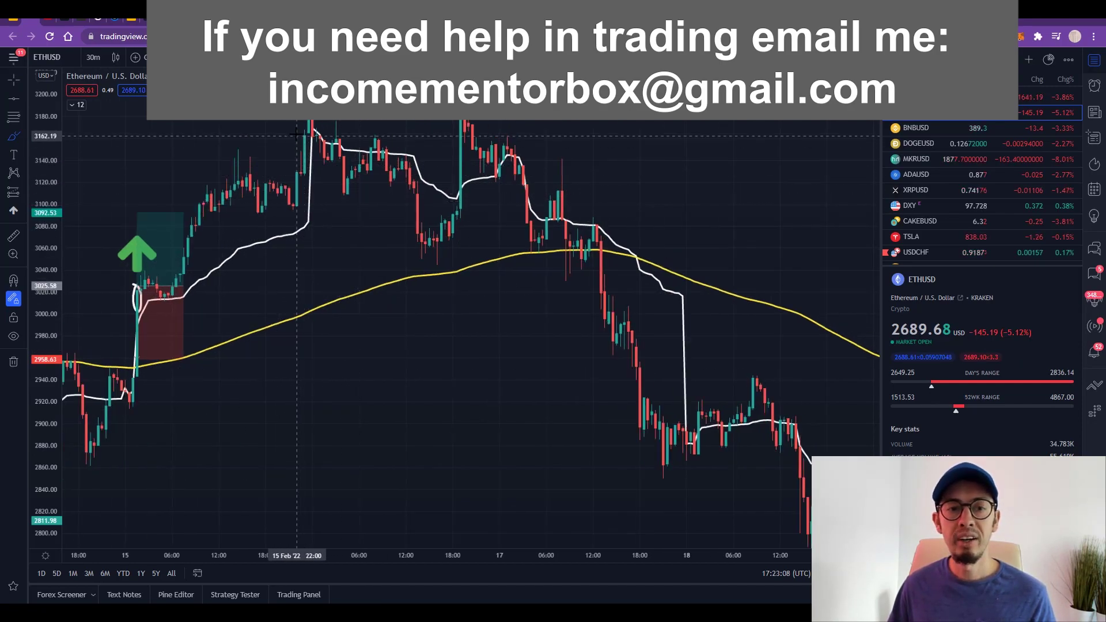
mouse_move(318, 127)
mouse_down()
mouse_move(296, 147)
mouse_move(317, 125)
mouse_up()
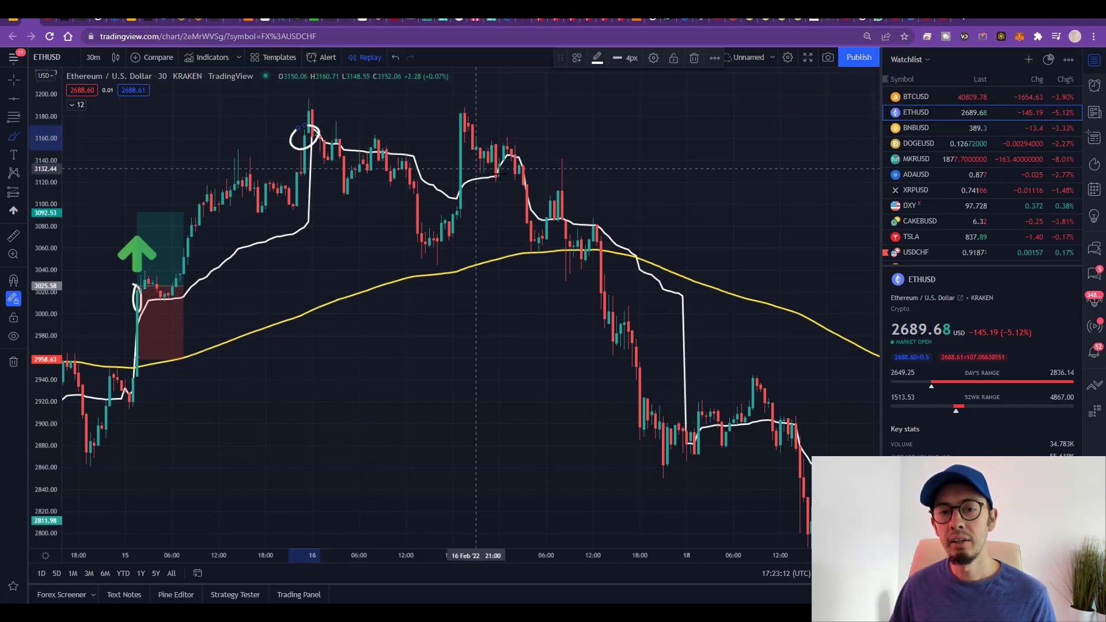
drag(518, 153, 523, 165)
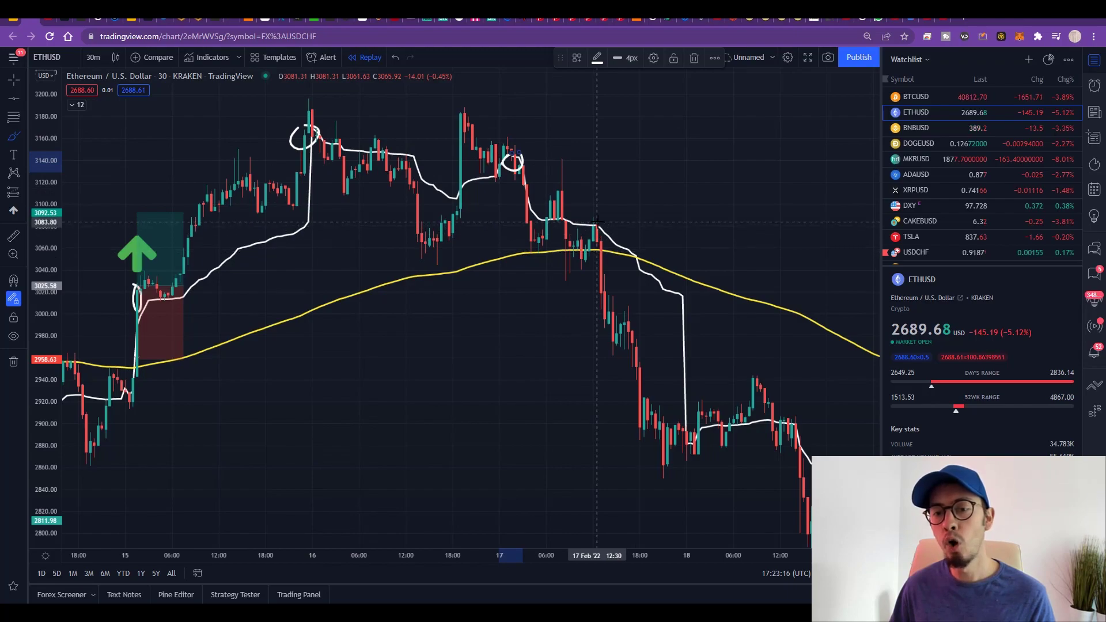
drag(597, 220, 605, 216)
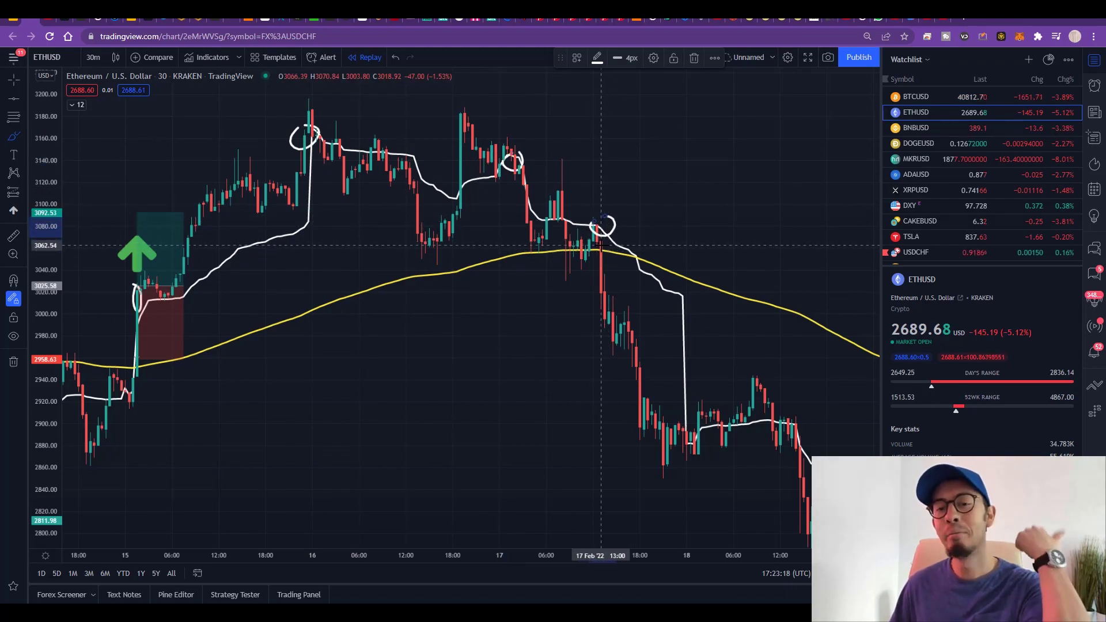
Step: Circle the 17 Feb VWAP and EMA 200 crossings with the Brush, box them together and sketch a falling arrow below
mouse_move(601, 246)
mouse_down()
mouse_move(612, 248)
mouse_move(558, 250)
mouse_up()
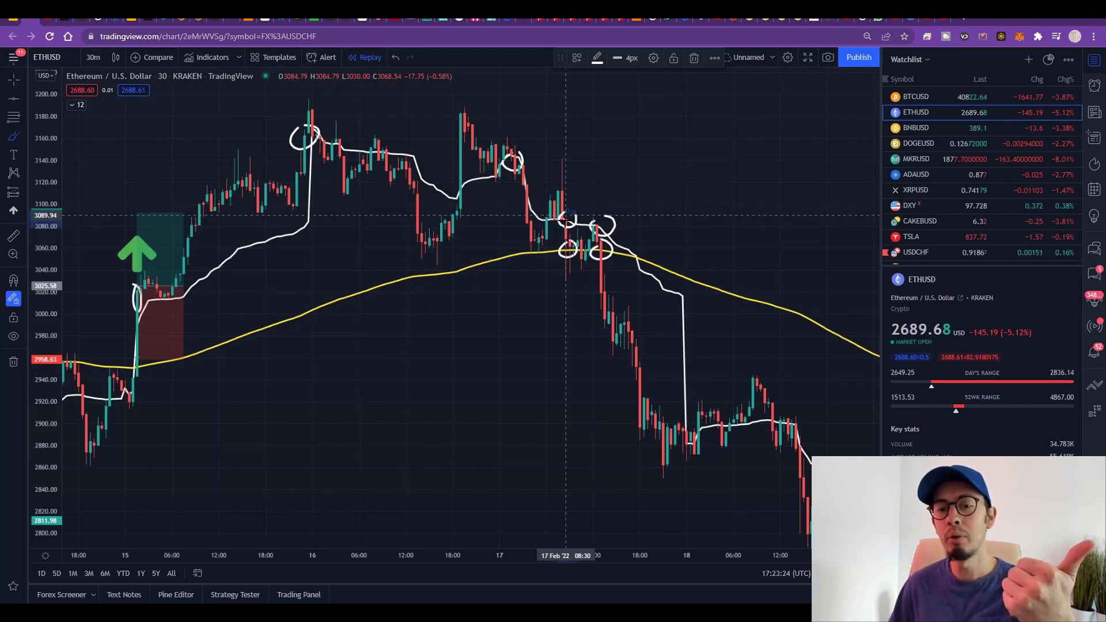
drag(562, 206, 628, 280)
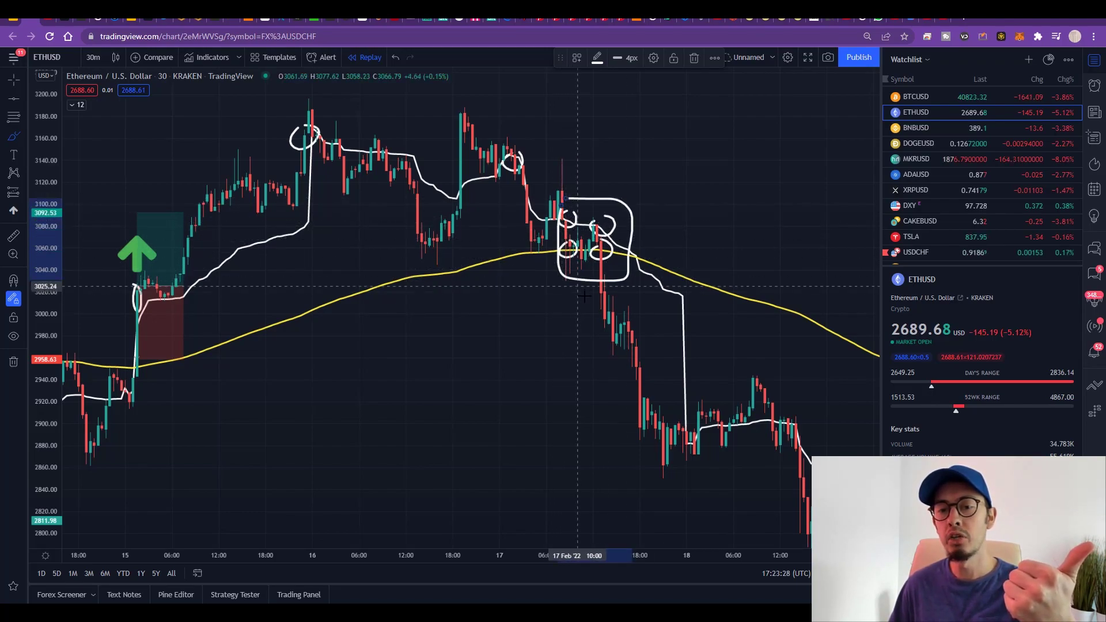
mouse_move(563, 295)
mouse_down()
mouse_move(579, 406)
mouse_move(583, 343)
mouse_up()
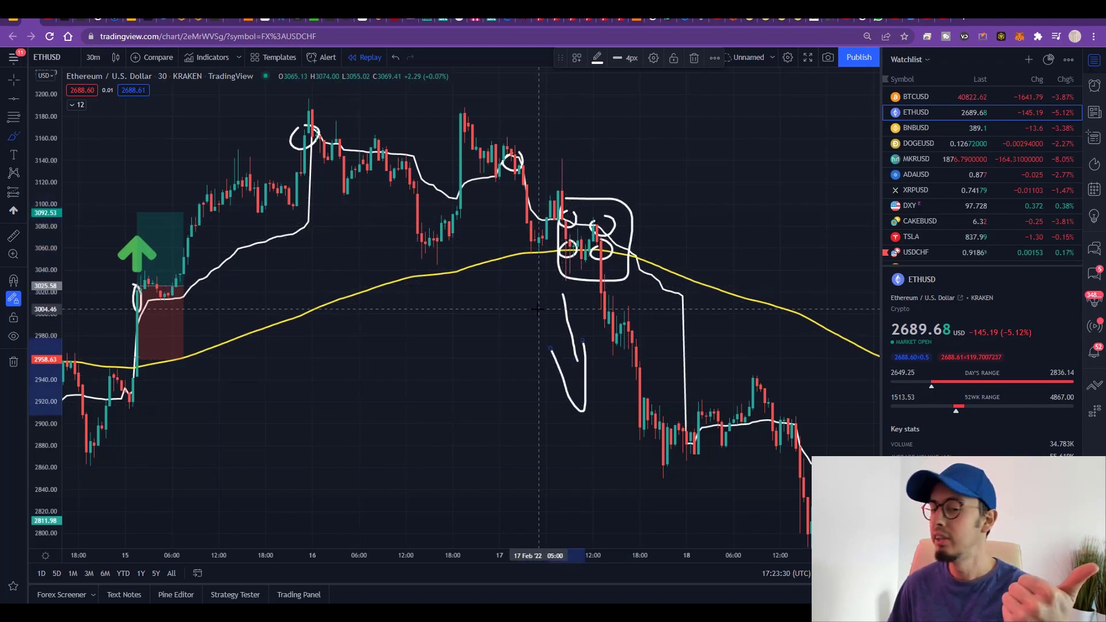
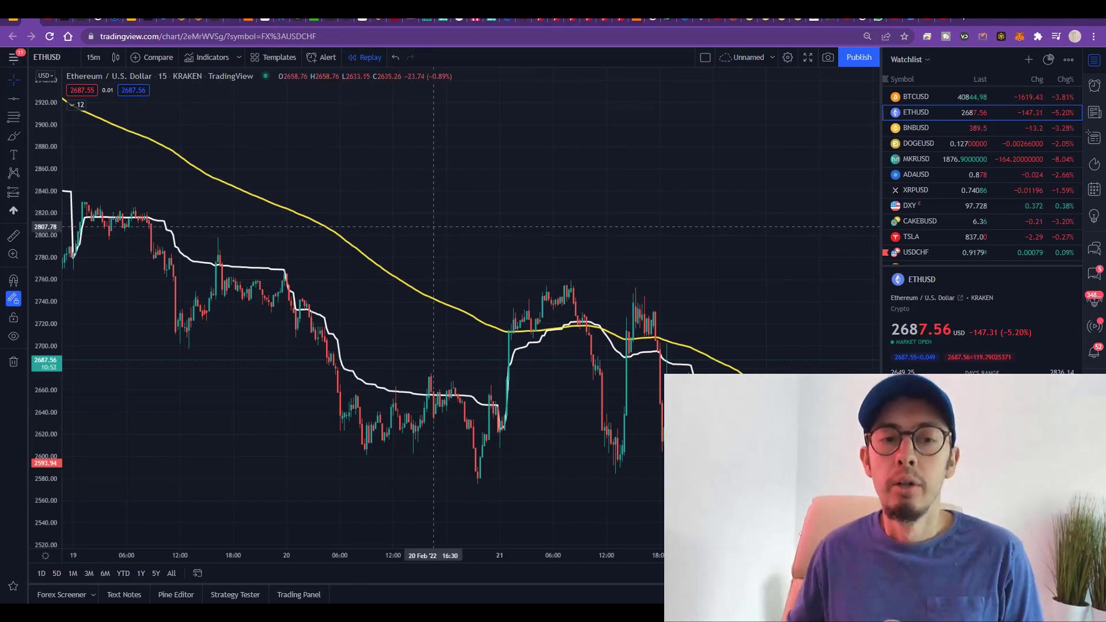
click(92, 60)
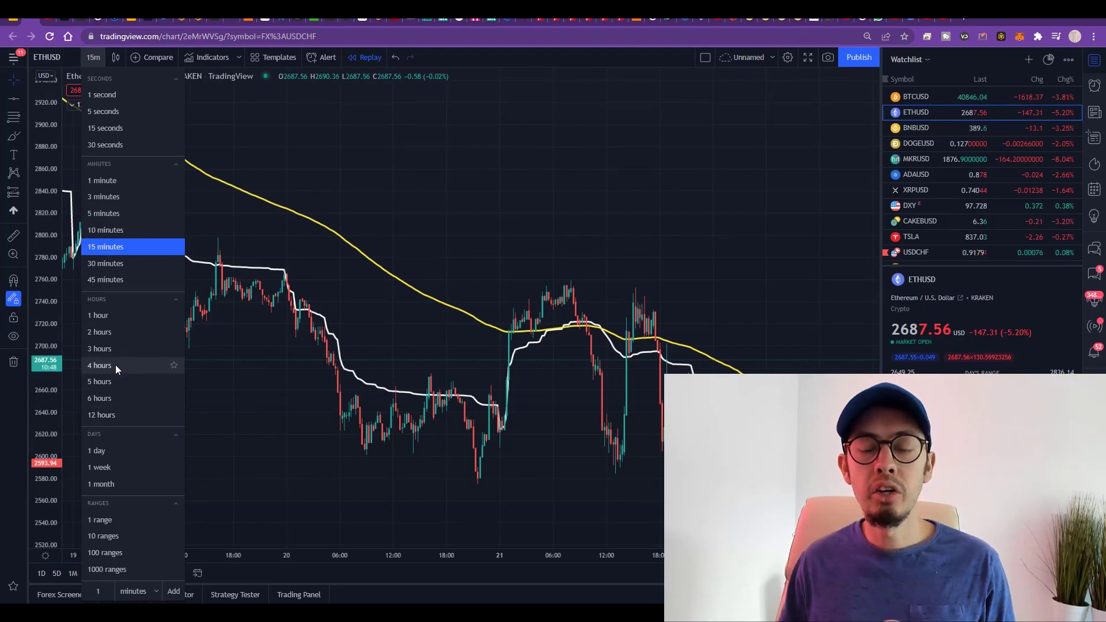
click(22, 80)
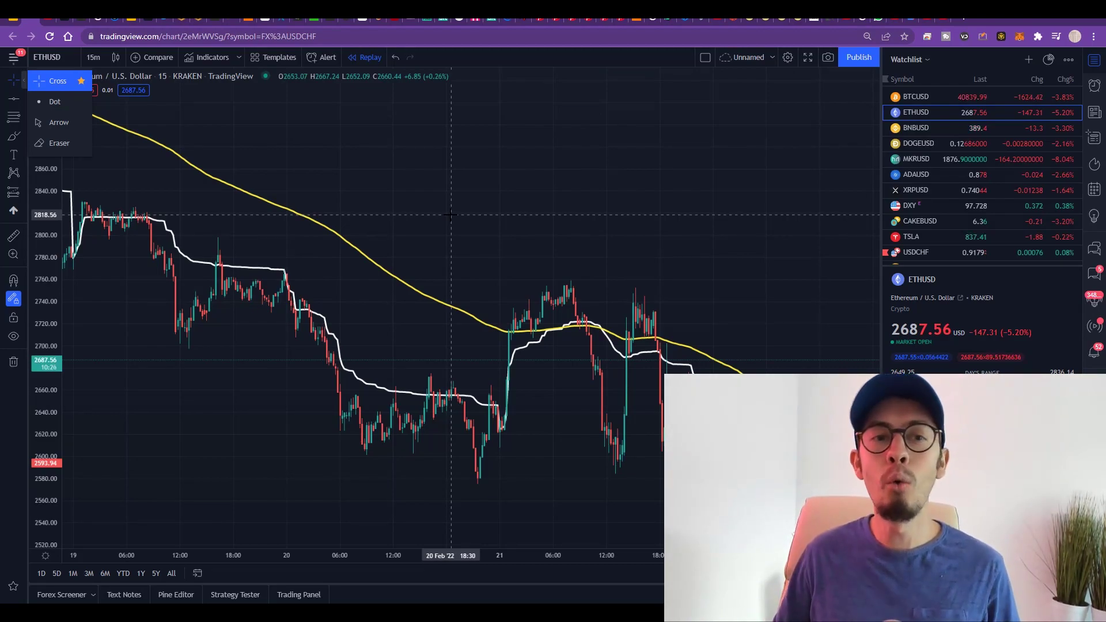
click(13, 87)
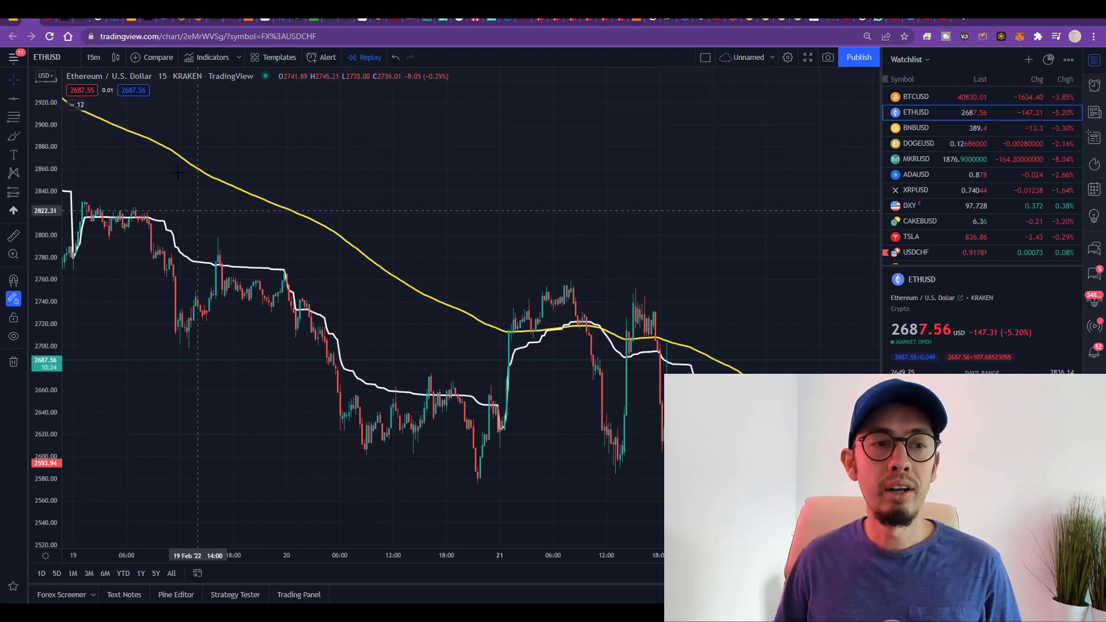
Step: Sketch Brush marks near the 16 Feb high and around the EMA 200 dip on the 15-minute chart, and delete them
drag(368, 309, 412, 311)
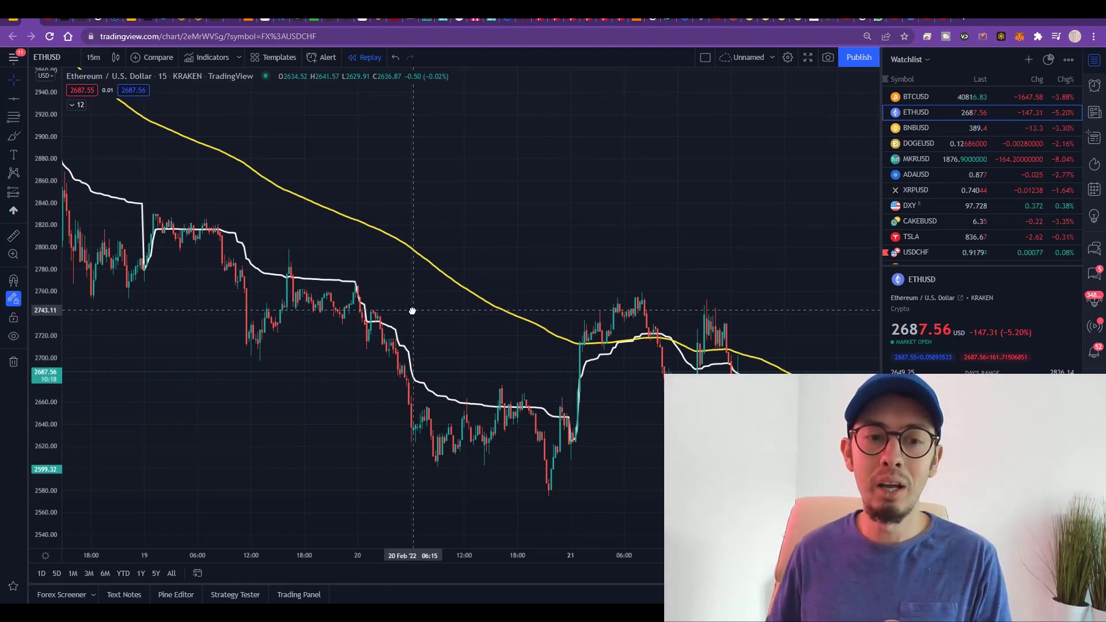
scroll(346, 311, left, 10)
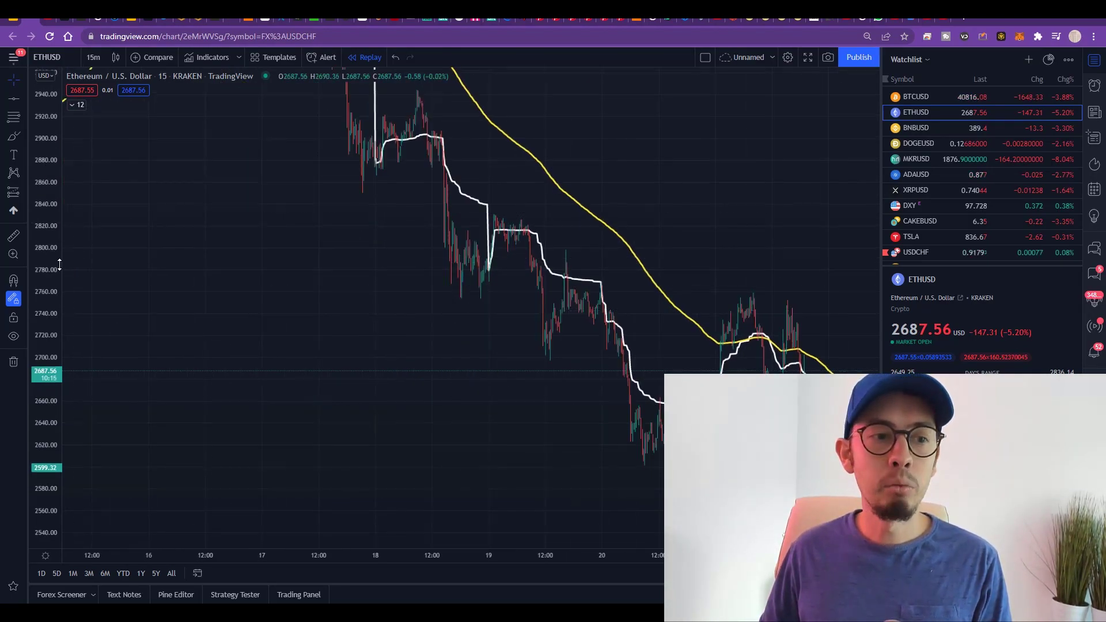
scroll(331, 334, left, 10)
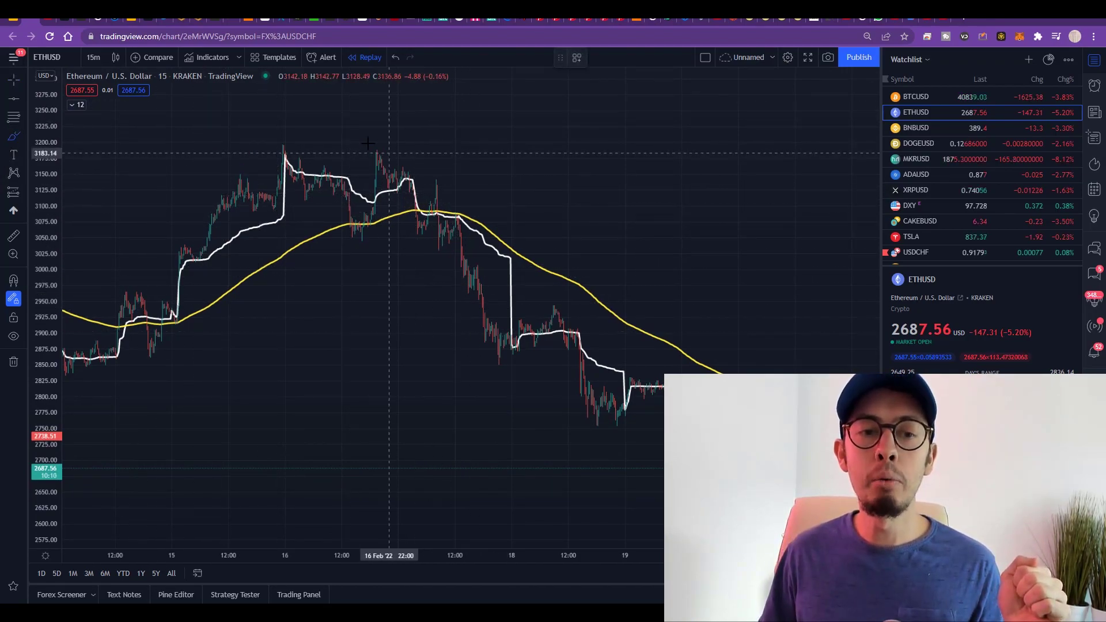
drag(384, 149, 256, 118)
key(Delete)
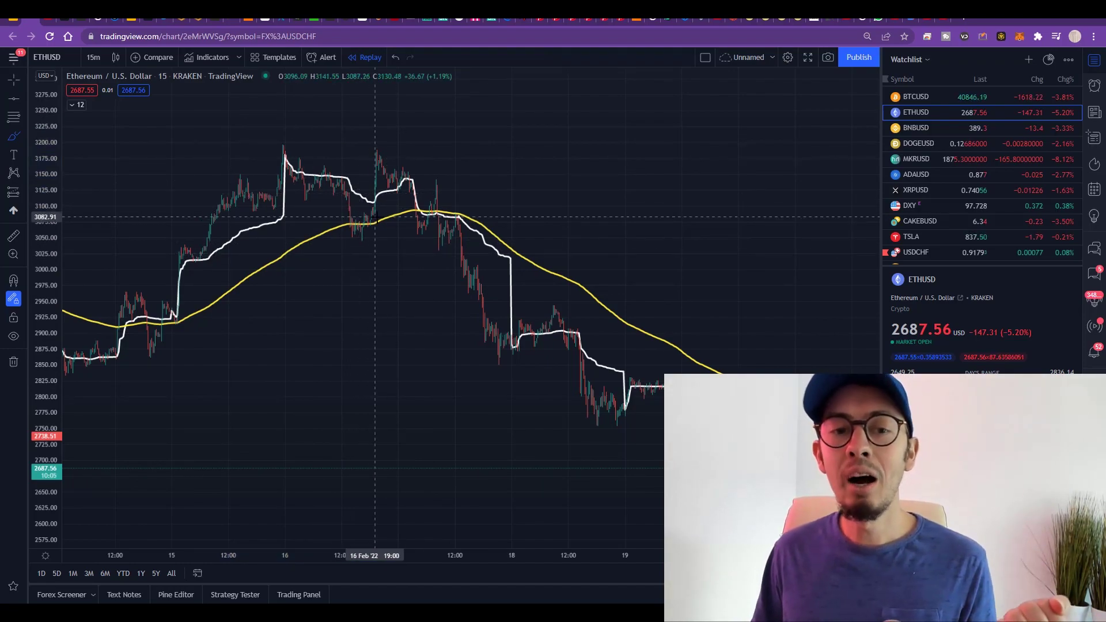
mouse_move(384, 214)
mouse_down()
mouse_move(346, 222)
mouse_move(369, 240)
mouse_move(397, 225)
mouse_move(384, 215)
mouse_up()
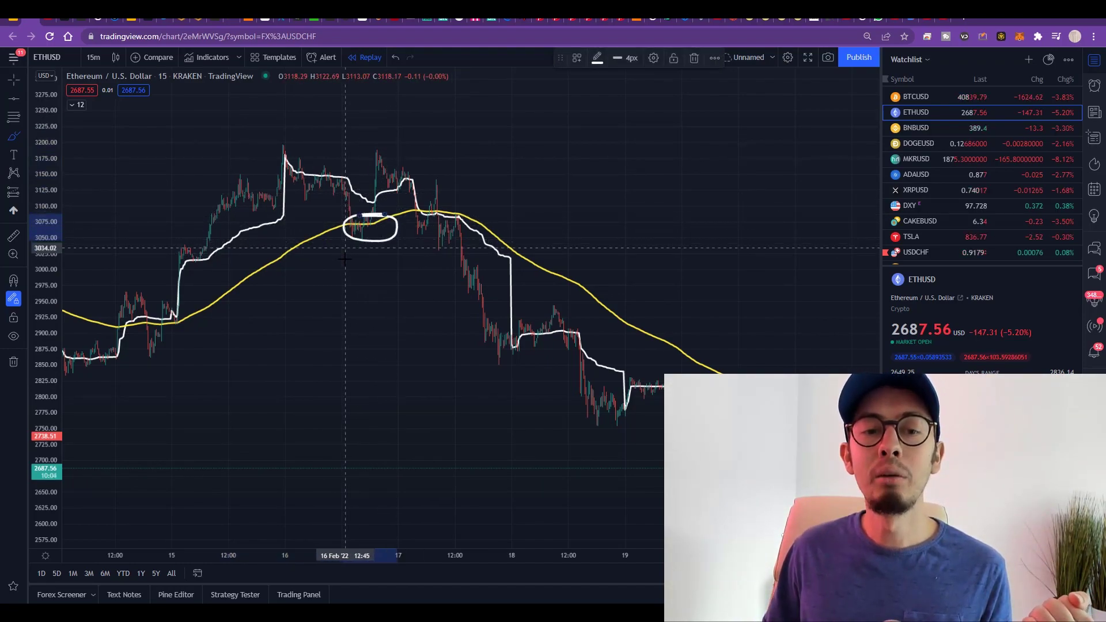
key(Delete)
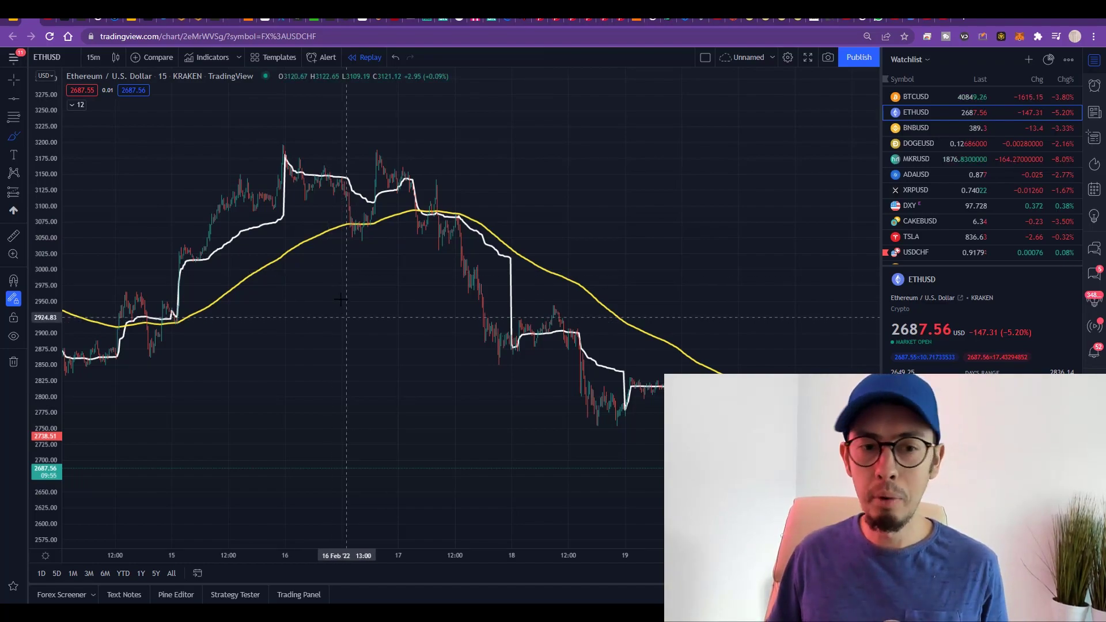
Step: Circle the VWAP and EMA 200 crossings of 17, 14 and 10 Feb with the Brush on the 15-minute chart
drag(429, 206, 428, 199)
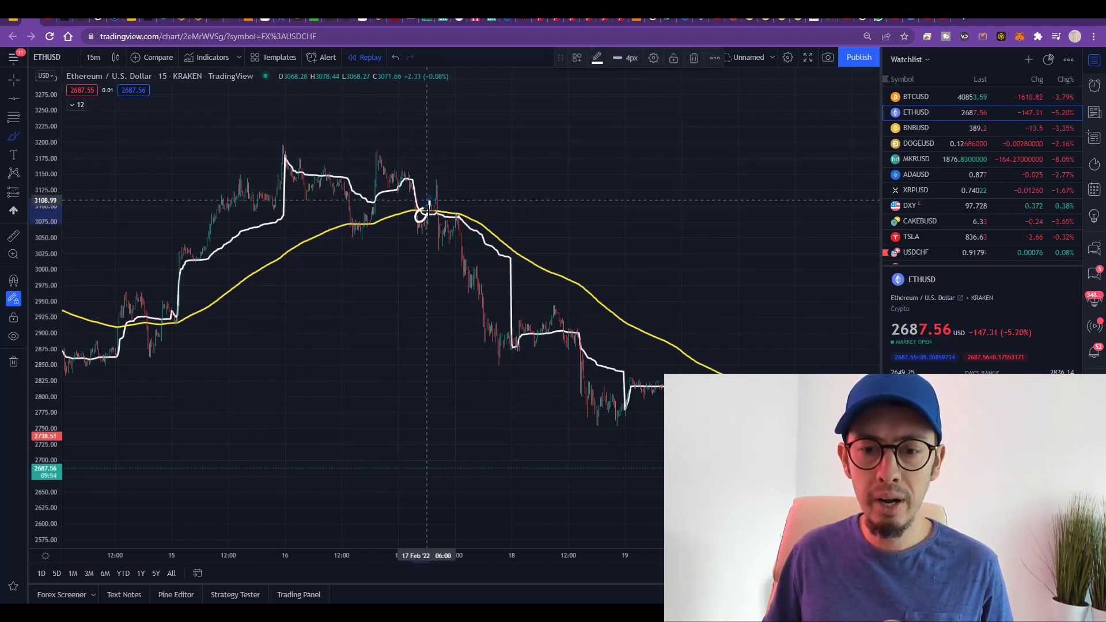
scroll(353, 326, down, 3)
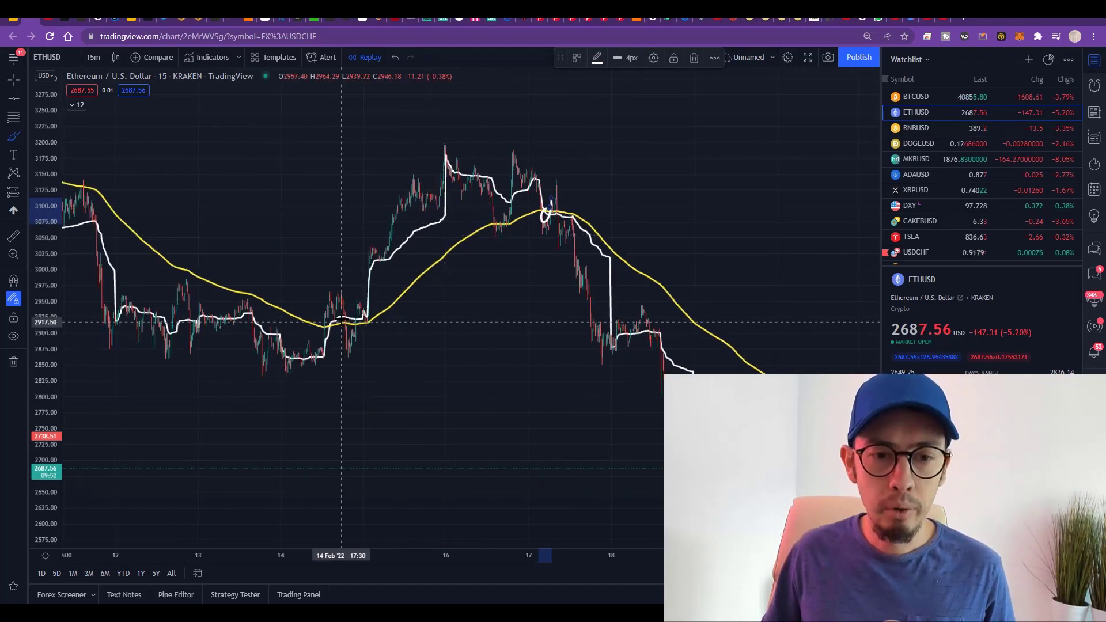
mouse_move(342, 320)
mouse_down()
mouse_move(351, 324)
mouse_move(308, 320)
mouse_up()
scroll(336, 312, down, 3)
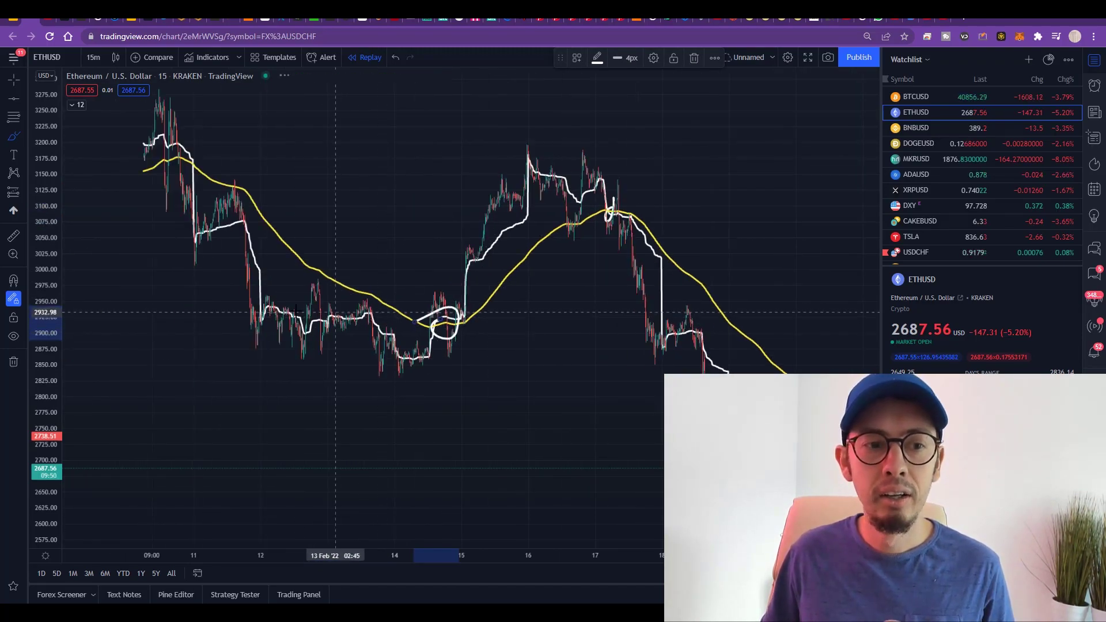
scroll(336, 312, down, 1)
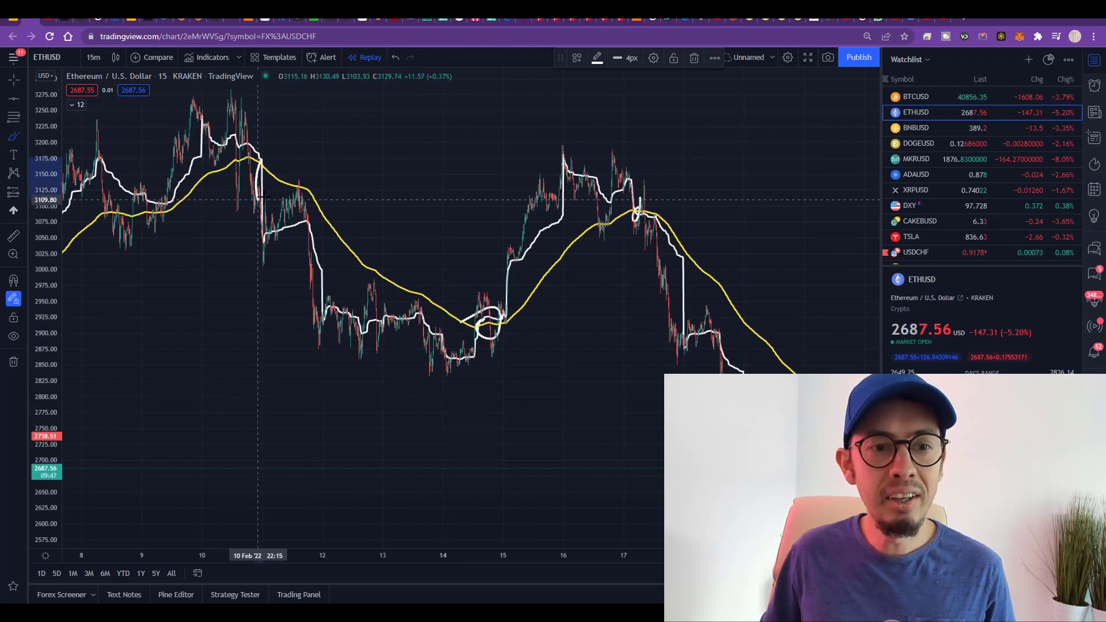
mouse_move(258, 198)
mouse_down()
mouse_move(268, 160)
mouse_move(247, 156)
mouse_up()
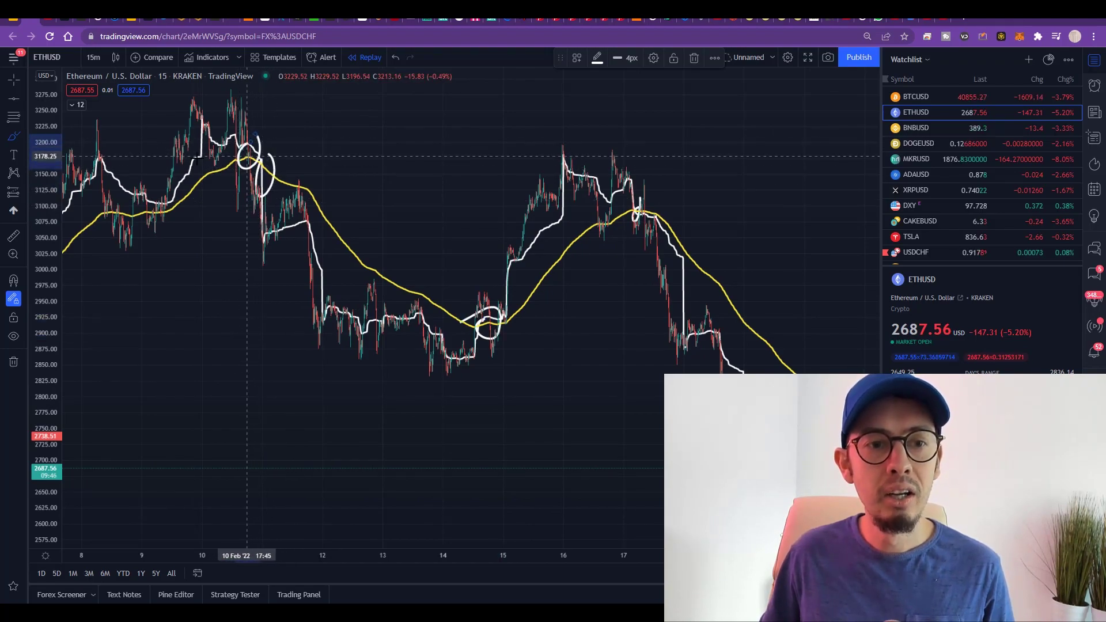
Step: Switch the ETHUSD chart to the 4-hour interval
scroll(296, 261, right, 3)
click(92, 61)
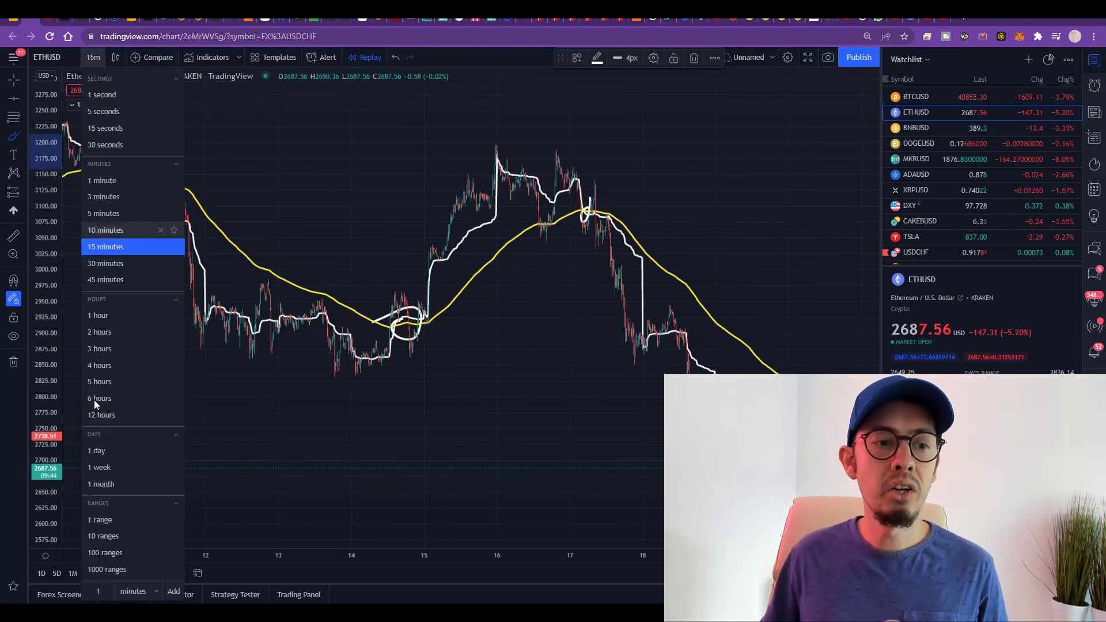
click(105, 367)
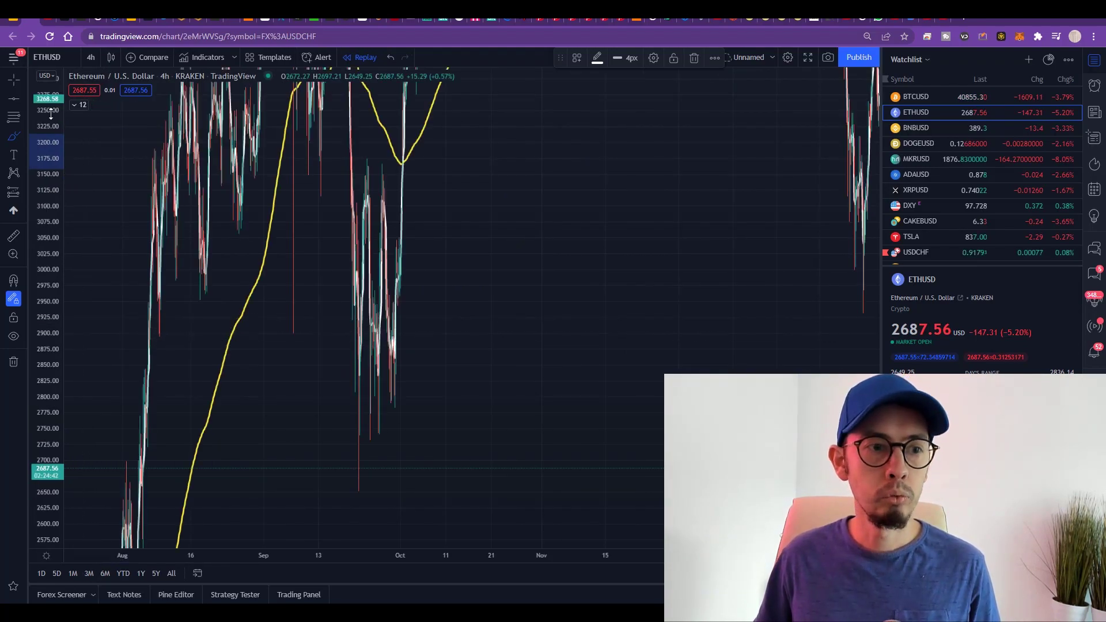
Step: Sketch a rising Brush arrow starting from the mid-November 2021 price high on the 4-hour chart
drag(51, 113, 11, 175)
scroll(460, 288, down, 10)
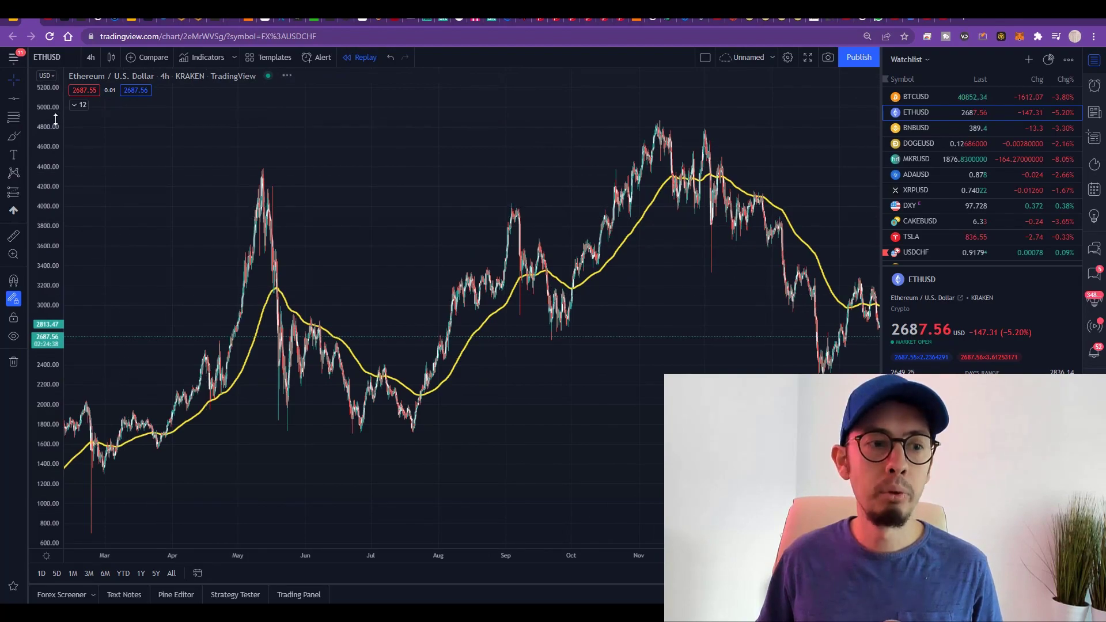
scroll(144, 231, up, 10)
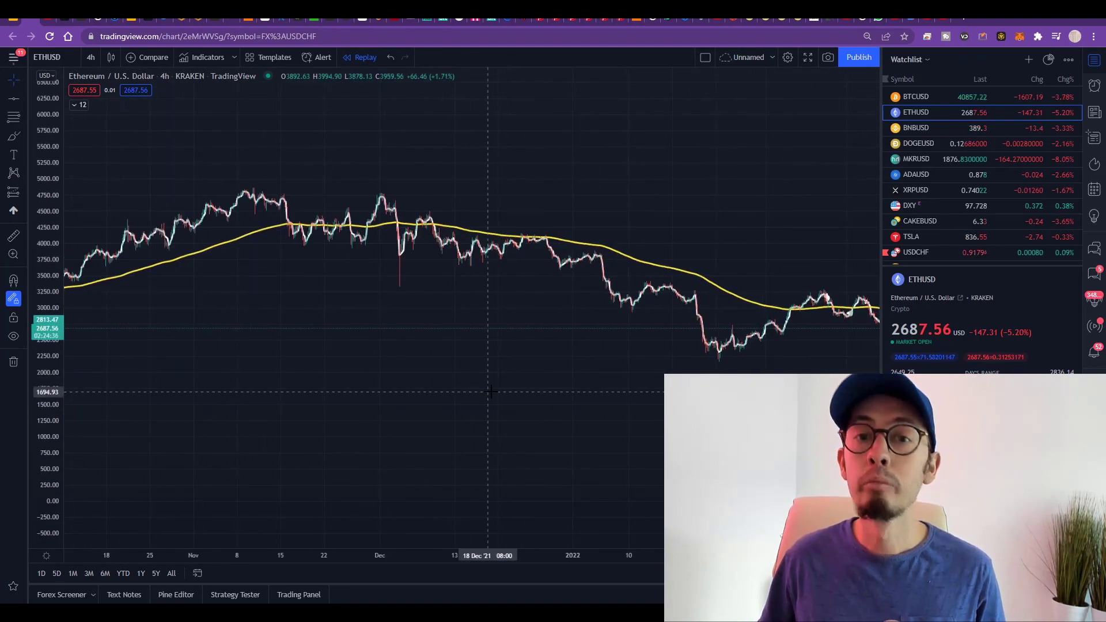
drag(507, 382, 596, 391)
drag(49, 415, 50, 295)
drag(270, 351, 405, 357)
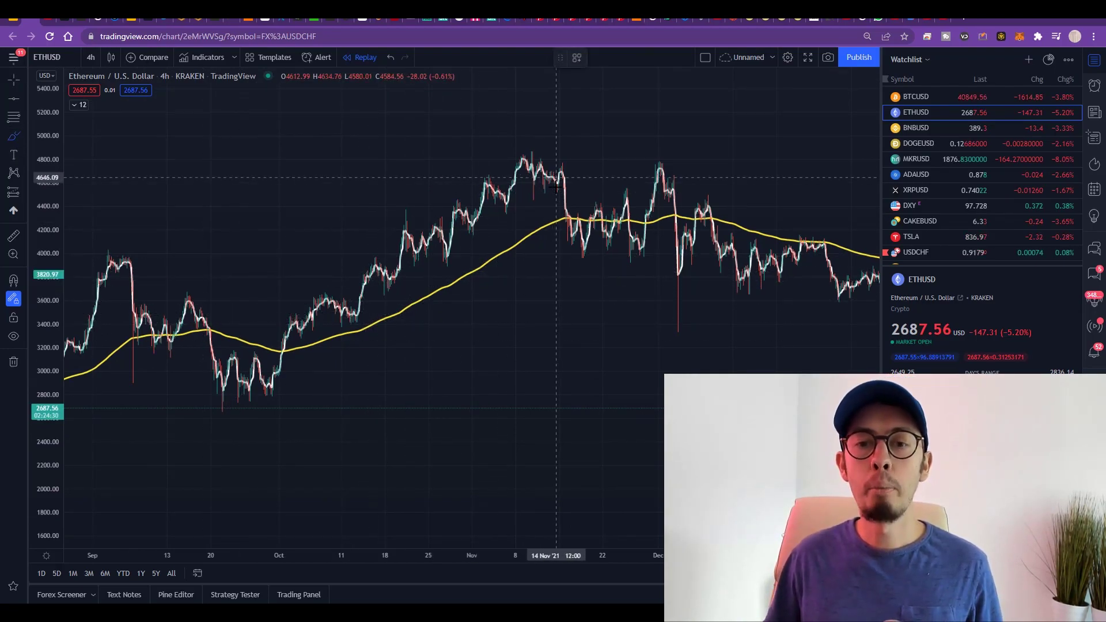
mouse_move(566, 170)
mouse_down()
mouse_move(620, 118)
mouse_move(632, 131)
mouse_move(623, 105)
mouse_up()
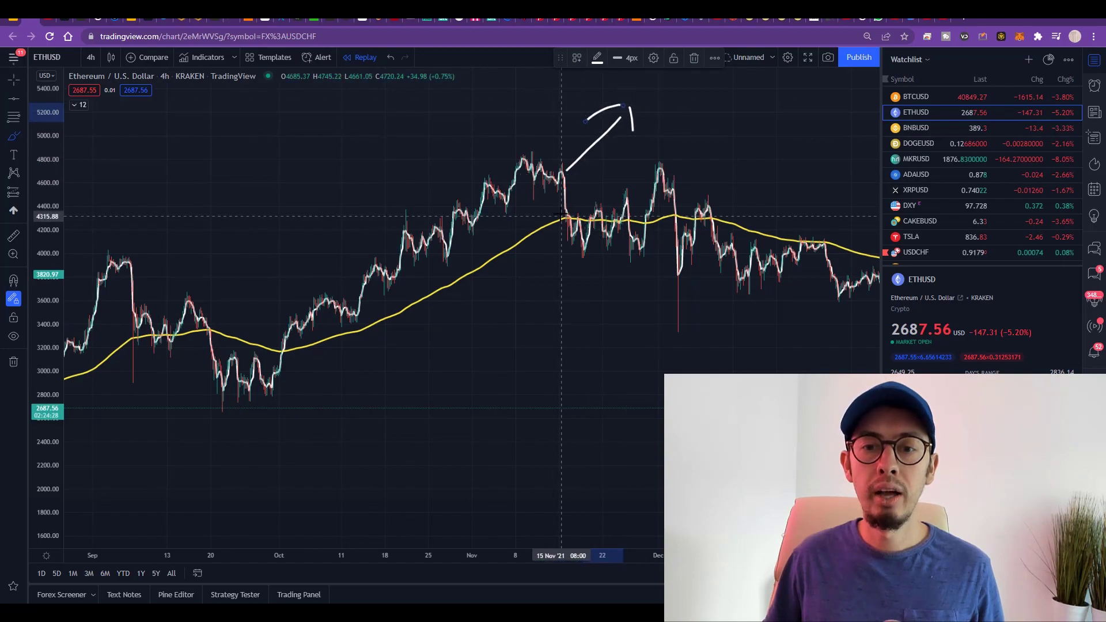
Step: Sketch Brush arrows marking the upward move in early October 2021 and the drop in mid-November 2021 on the 4-hour chart
drag(288, 300, 272, 332)
drag(249, 318, 311, 287)
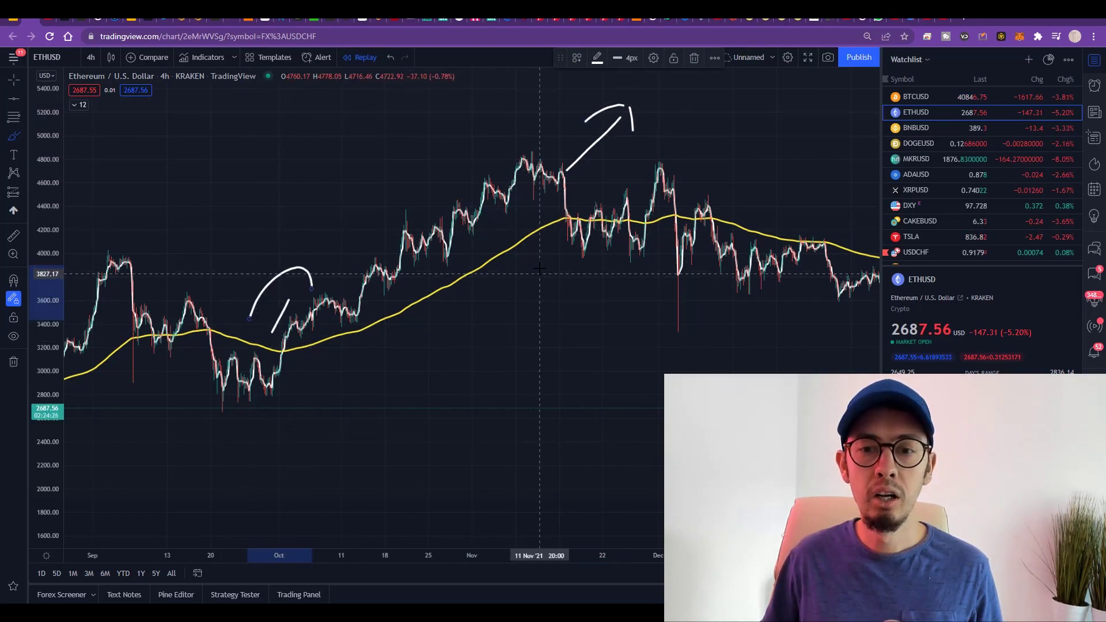
mouse_move(559, 236)
mouse_down()
mouse_move(576, 271)
mouse_move(557, 288)
mouse_up()
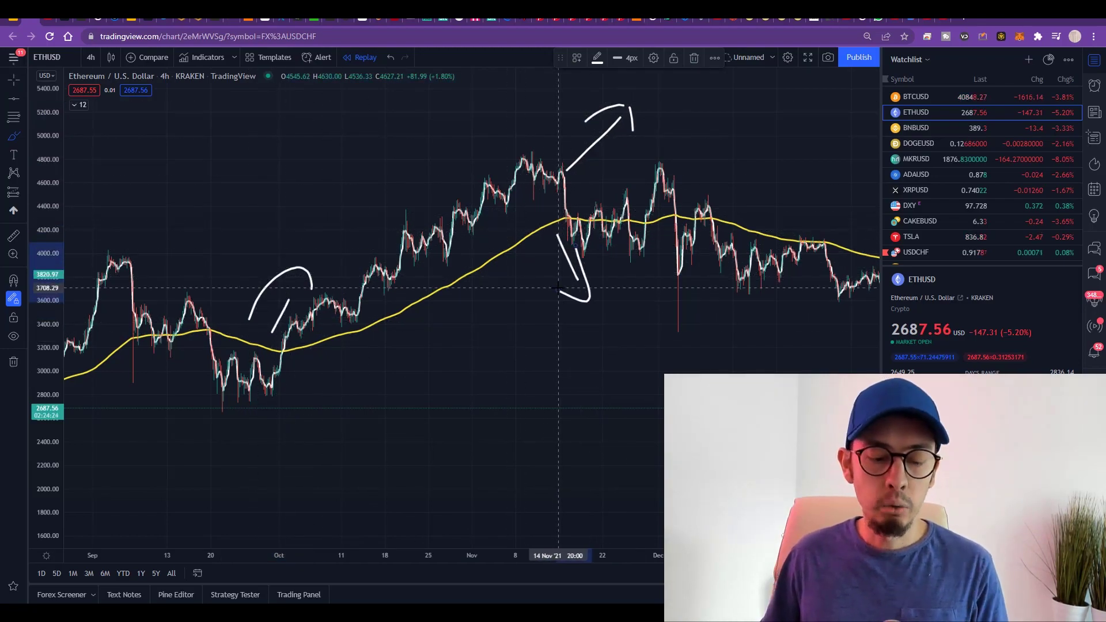
Step: Switch the ETHUSD chart back to the 15-minute interval and stretch the price scale around the late-February candles
click(91, 57)
click(99, 249)
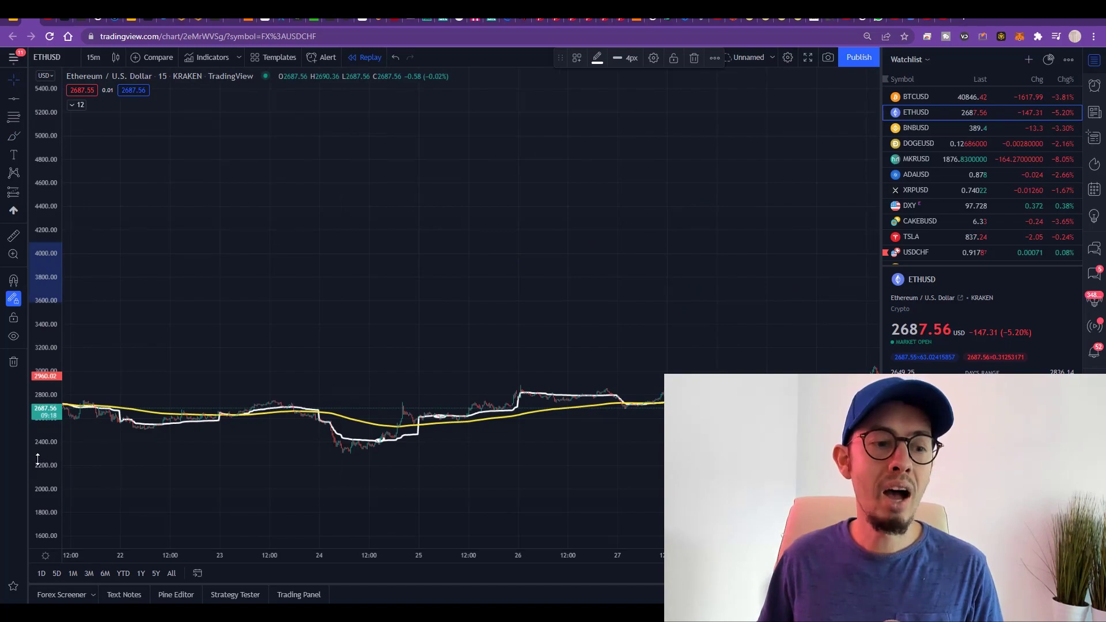
drag(37, 459, 132, 417)
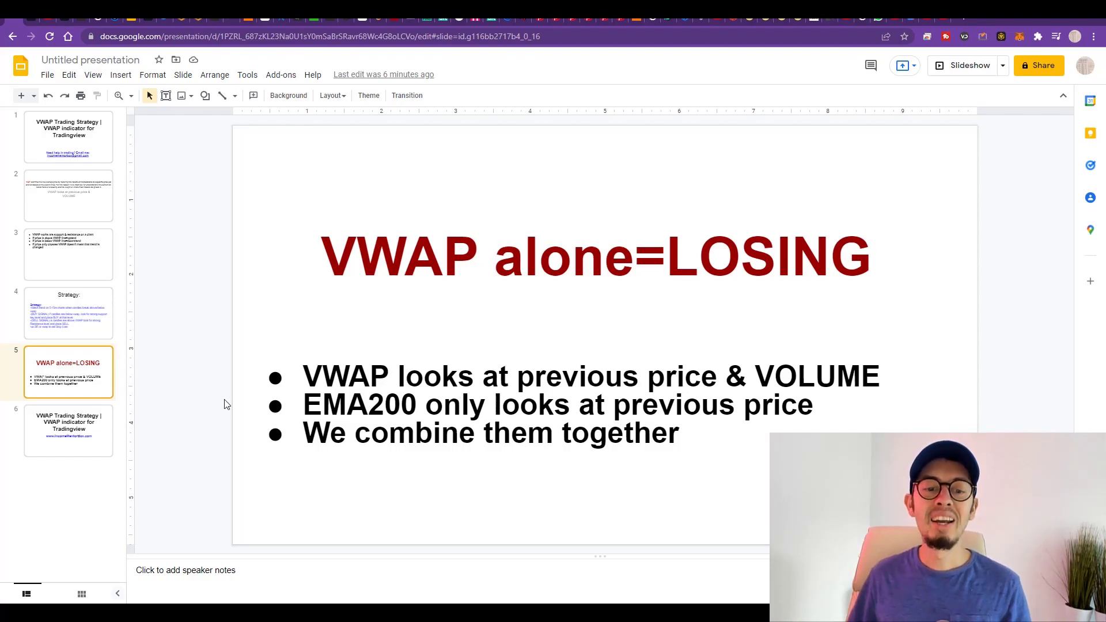
Step: Switch from the slides to the TradingView chart and examine the VWAP and EMA 200 crossings from early February to 4 March 2022
click(32, 22)
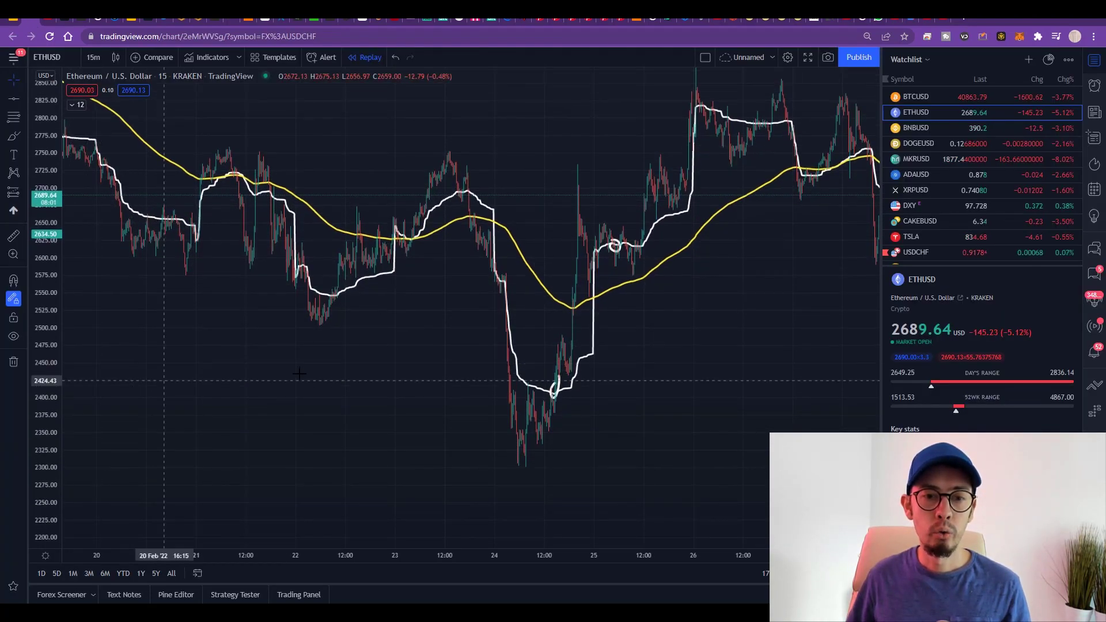
scroll(47, 214, down, 3)
scroll(57, 209, down, 5)
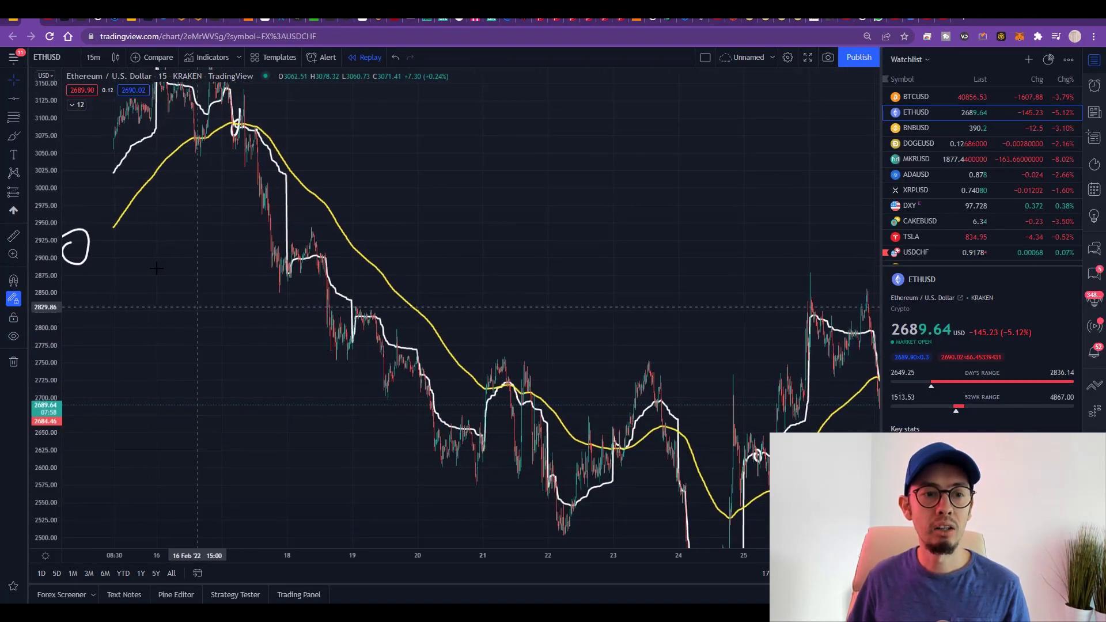
scroll(226, 375, right, 10)
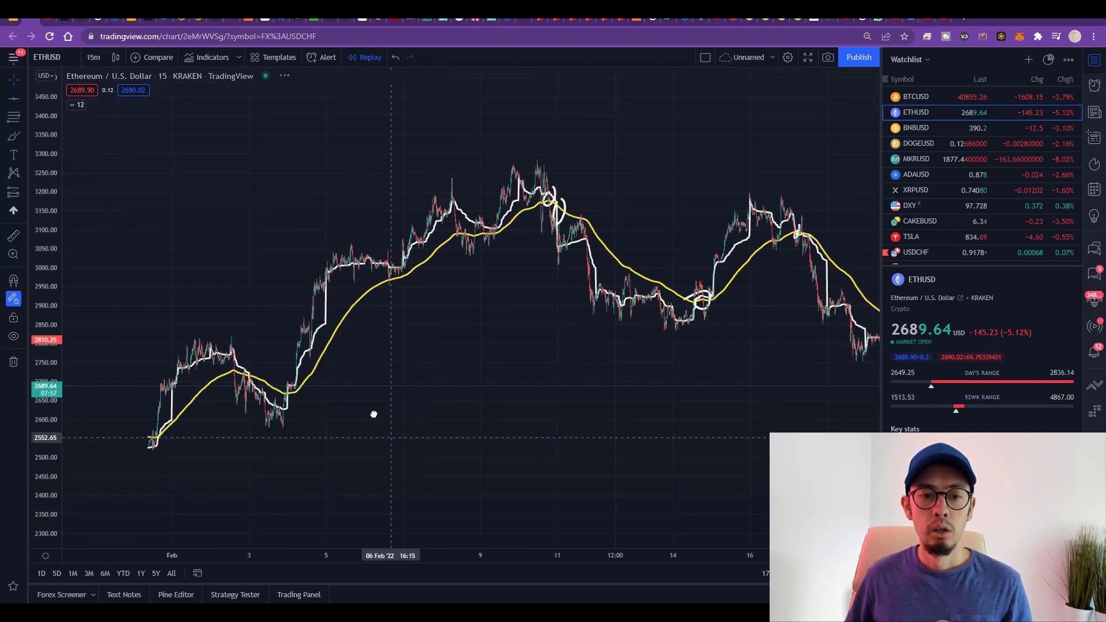
scroll(532, 406, right, 10)
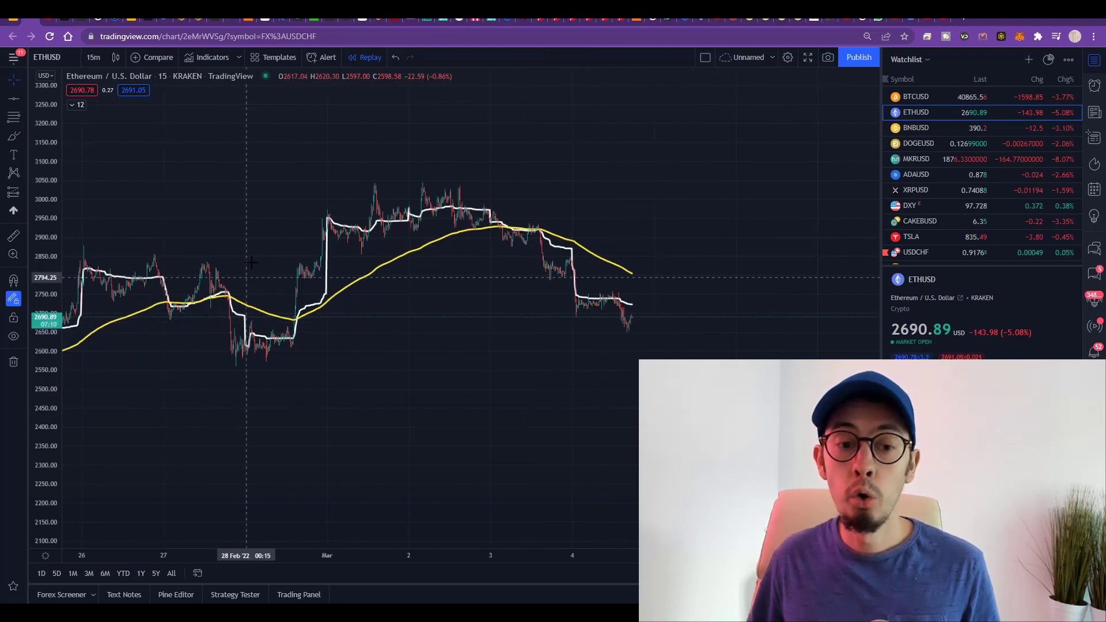
drag(277, 256, 482, 238)
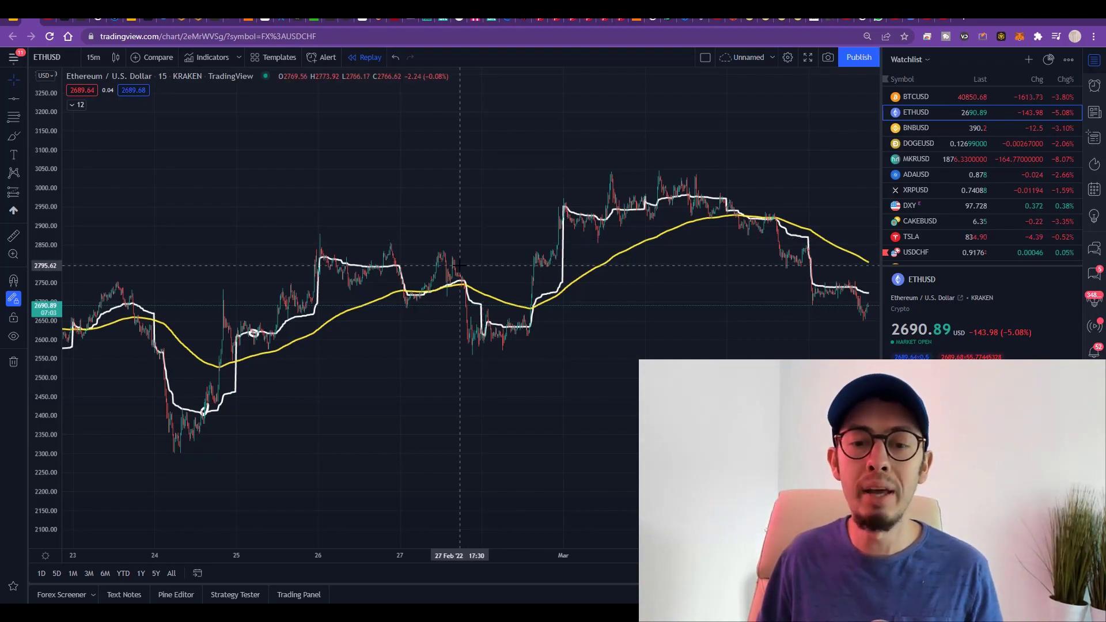
scroll(472, 239, up, 5)
drag(46, 407, 45, 375)
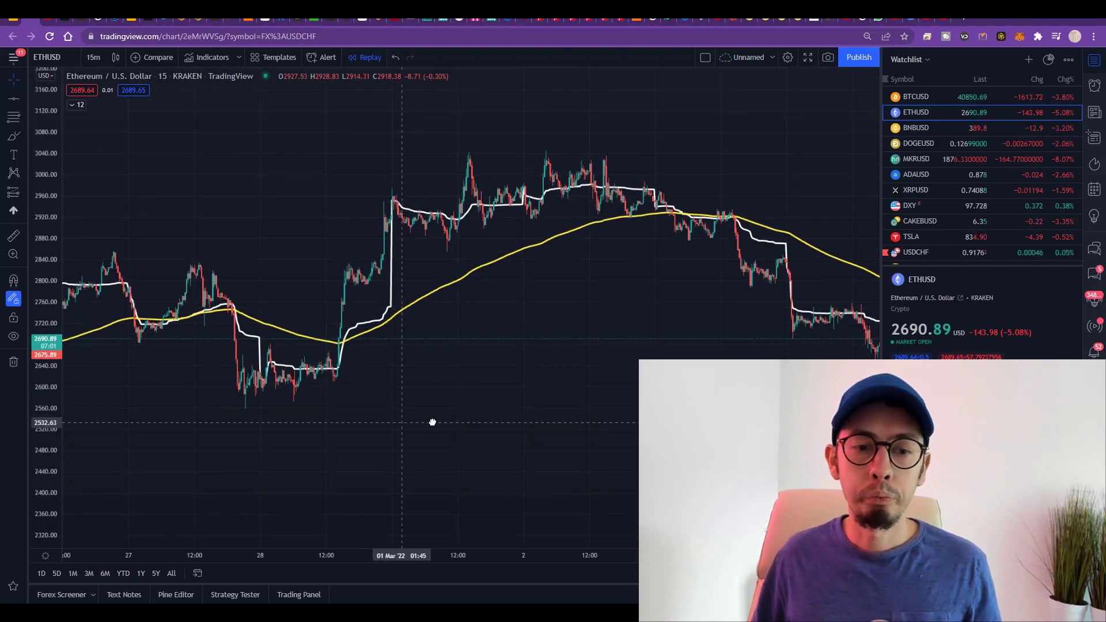
scroll(461, 415, up, 3)
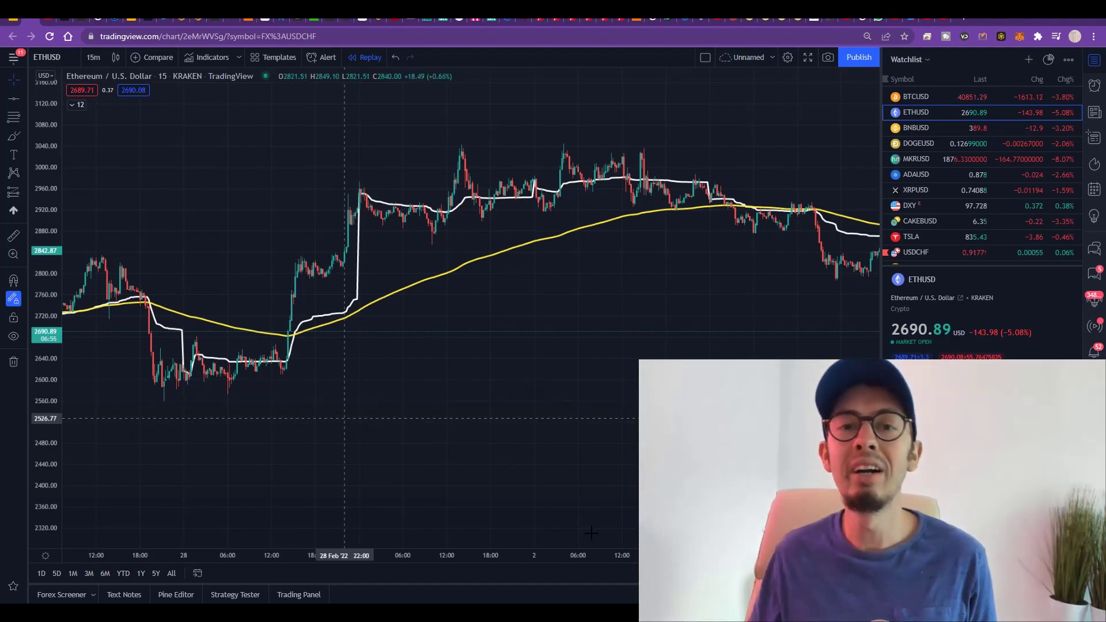
Step: Circle the VWAP and EMA 200 crossings of 27 and 28 Feb with the Brush on the 15-minute chart
click(14, 137)
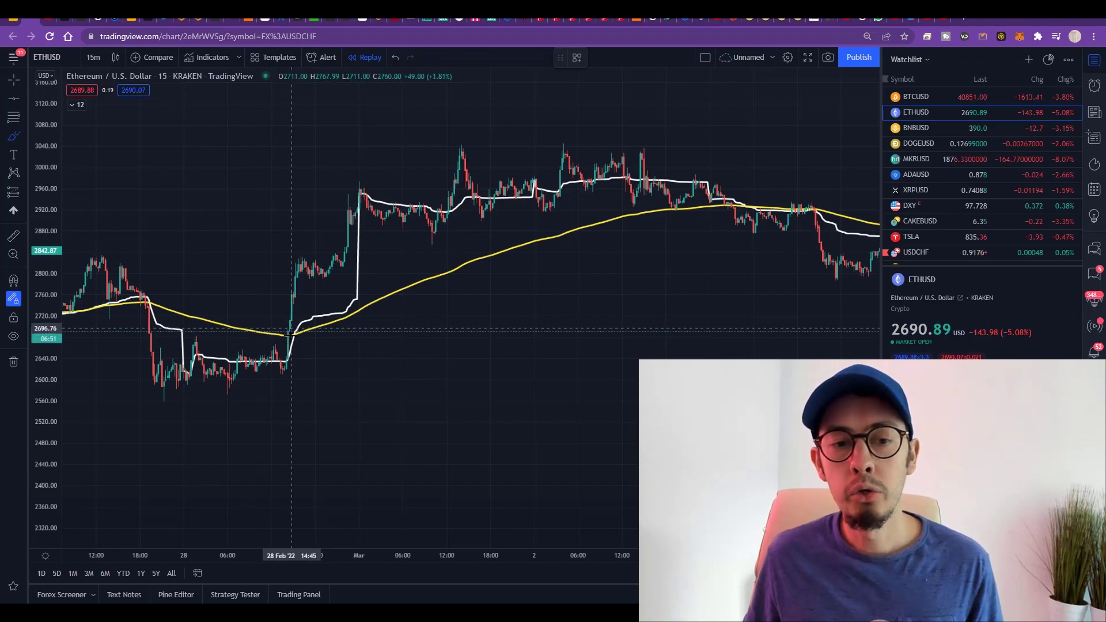
click(291, 319)
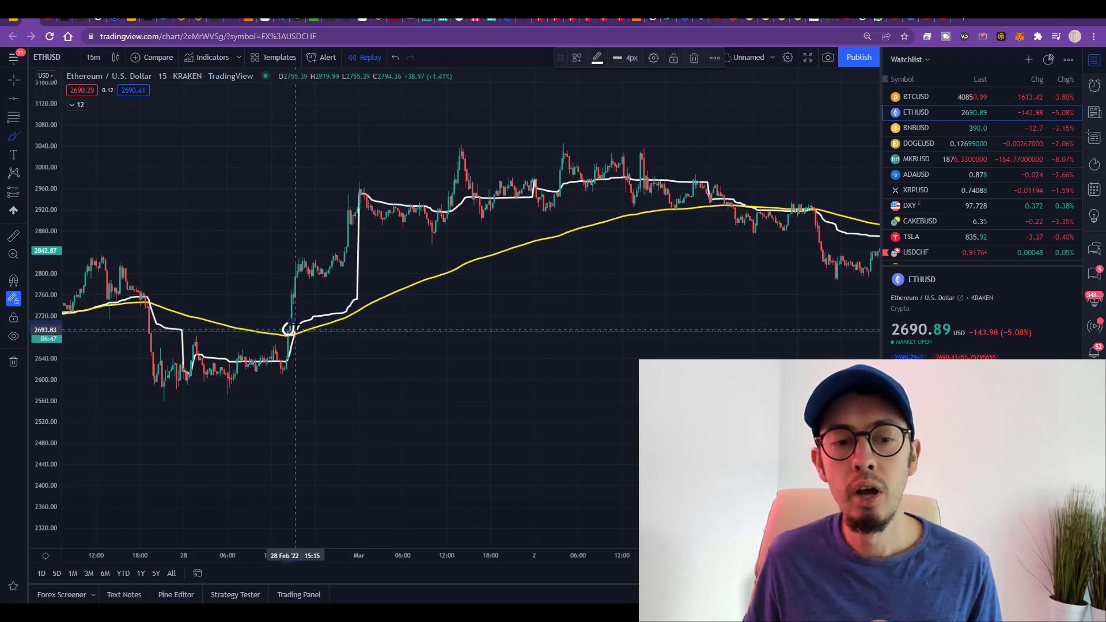
scroll(156, 285, up, 5)
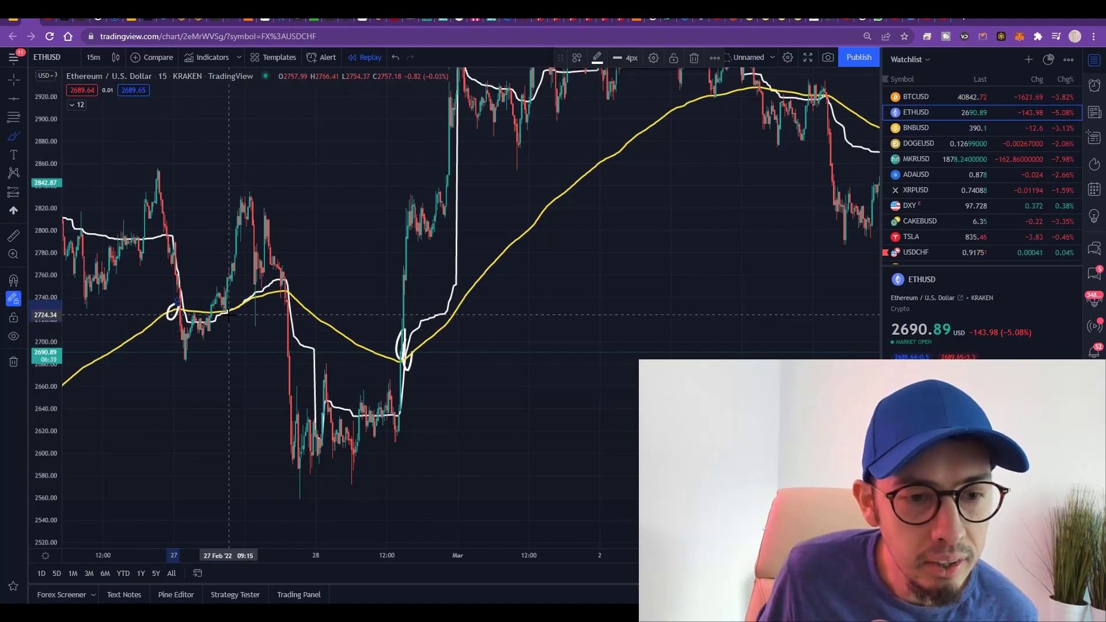
drag(228, 311, 224, 305)
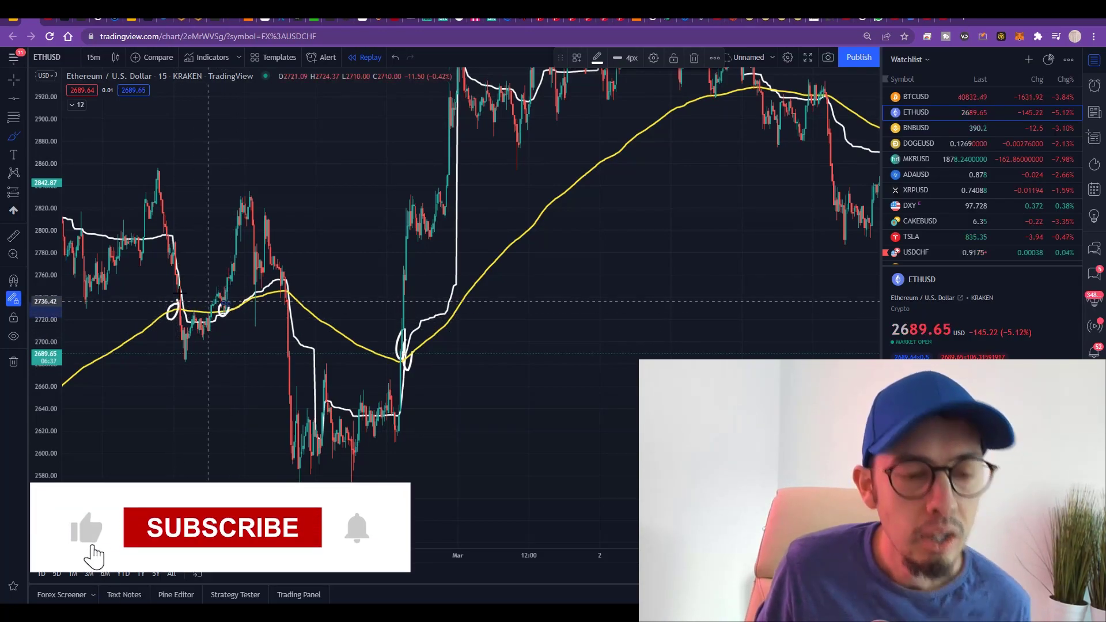
scroll(361, 350, down, 2)
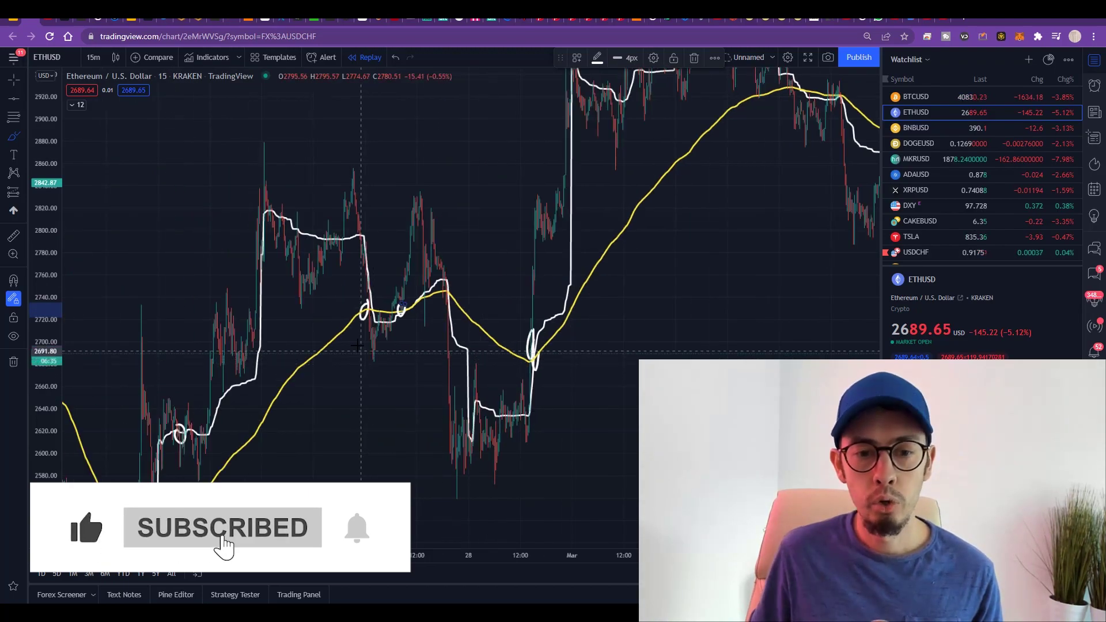
drag(358, 349, 383, 352)
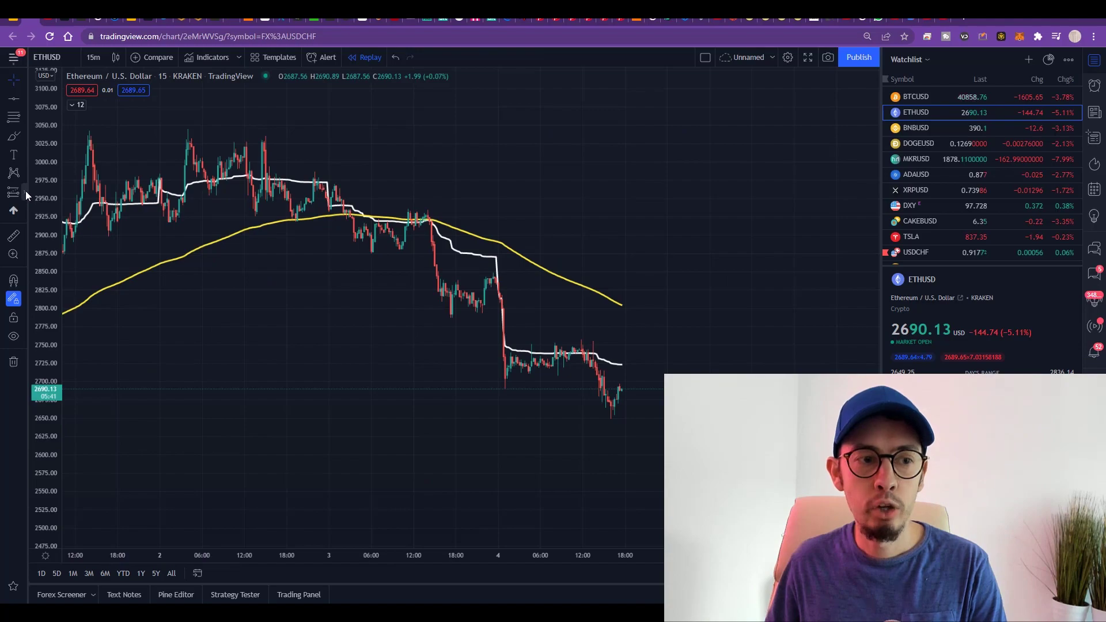
Step: Draw a Fib Retracement from the 1 March high at about 3042 down to the 4 March low at about 2650
click(26, 191)
click(25, 119)
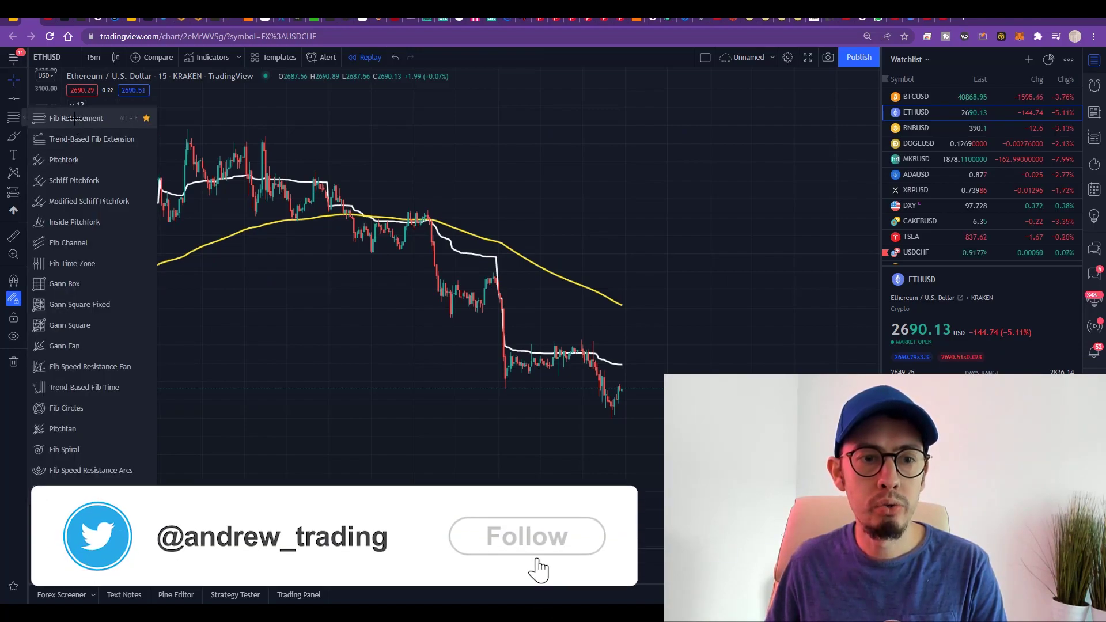
click(75, 118)
click(91, 131)
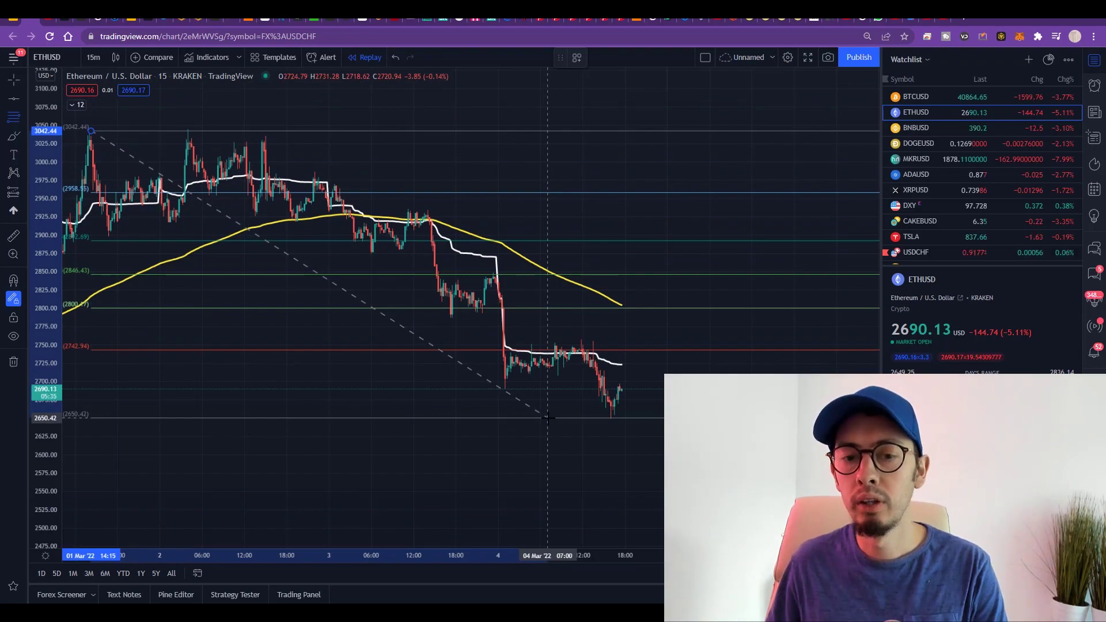
click(547, 418)
Step: Sketch a rising Brush path from the 4 March low, mark targets at the Fibonacci levels above it, and outline them with a box
click(13, 136)
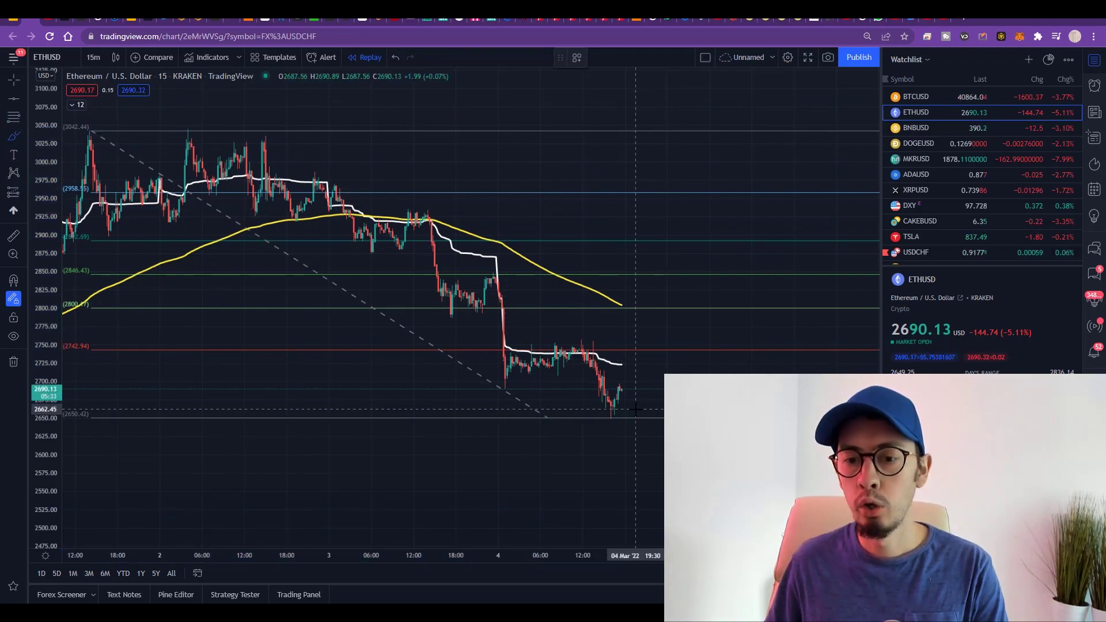
mouse_move(636, 409)
mouse_down()
mouse_move(651, 373)
mouse_move(745, 311)
mouse_up()
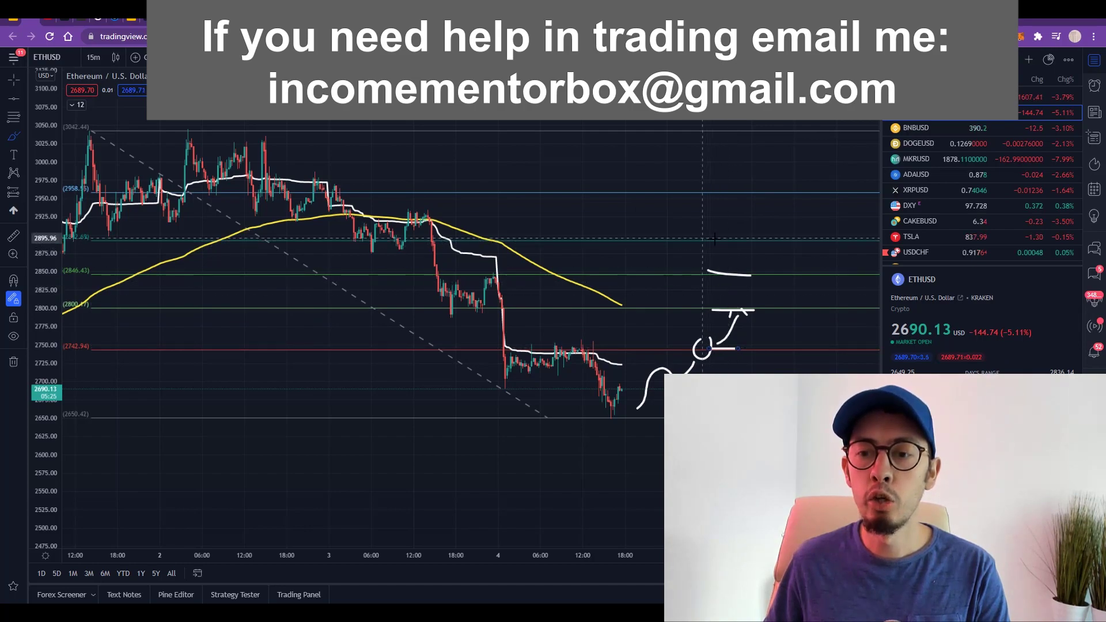
mouse_move(677, 217)
mouse_down()
mouse_move(800, 230)
mouse_move(662, 202)
mouse_up()
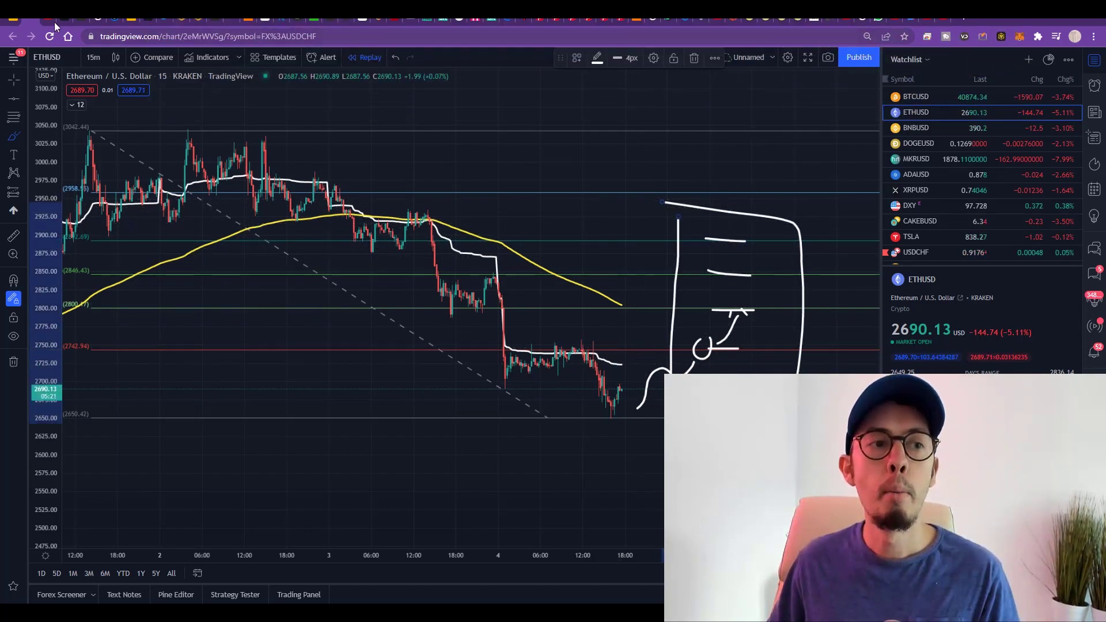